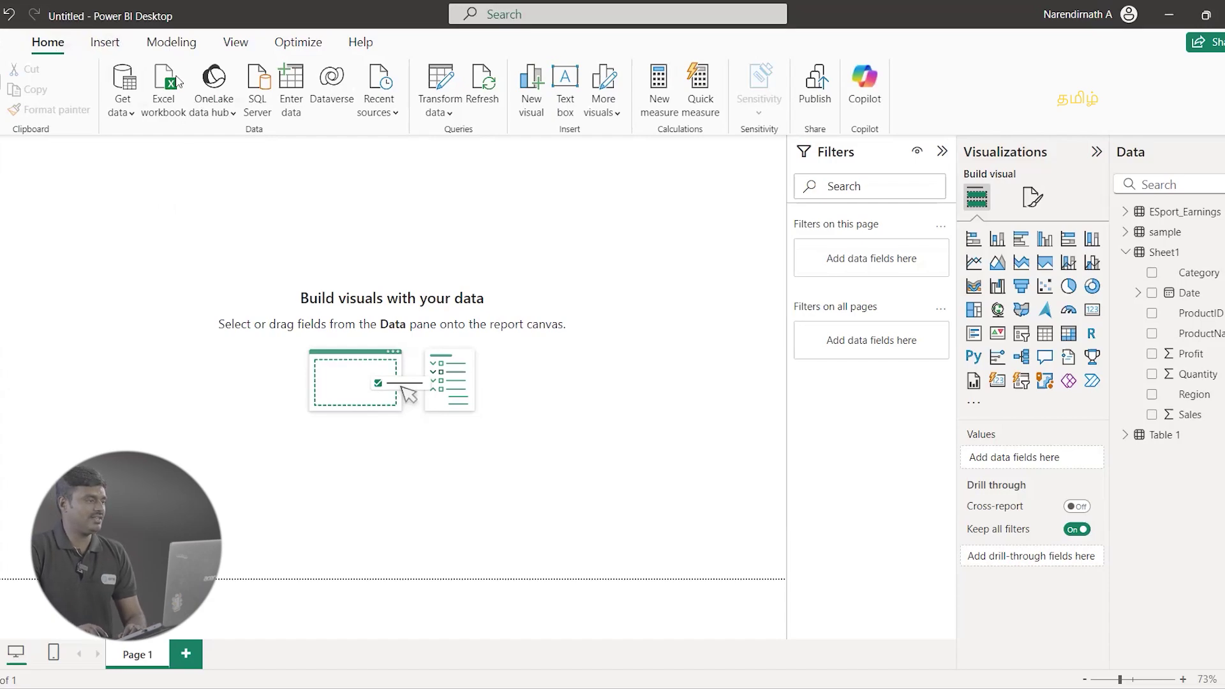
# Step: Choose the Excel workbook Sales dataset.xlsx from the dataset folder as the data source
pyautogui.click(136, 115)
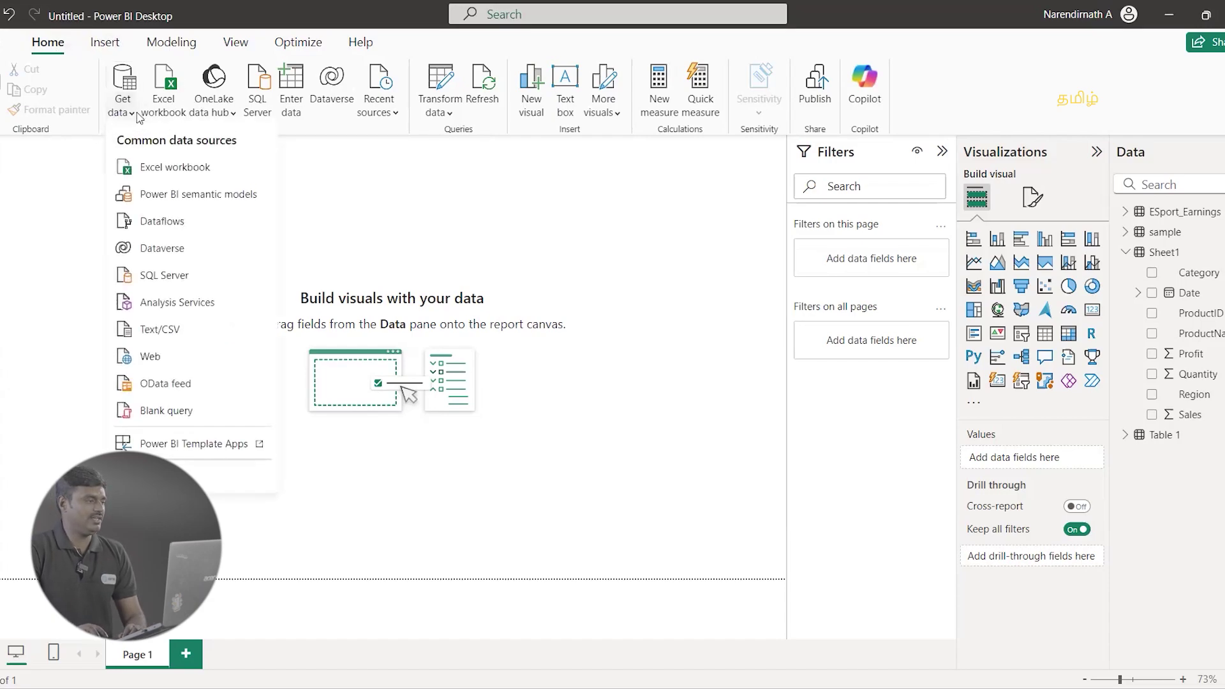
pyautogui.click(175, 167)
pyautogui.click(575, 179)
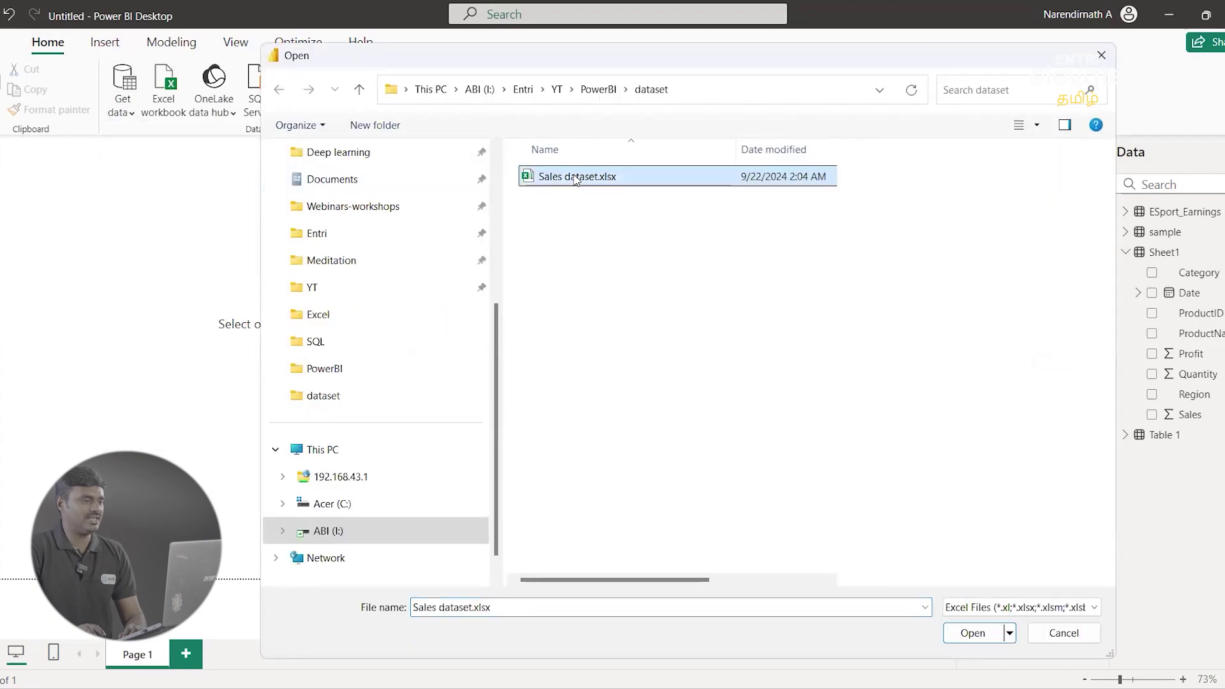
pyautogui.press('Return')
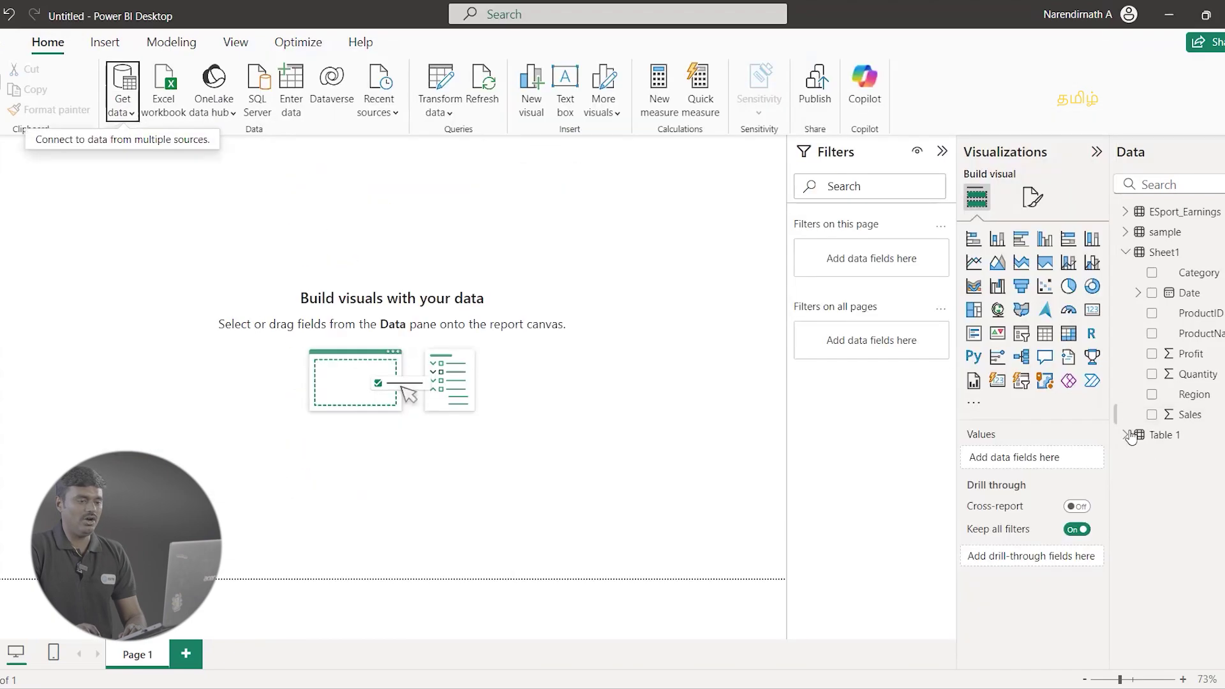
# Step: Display the rows of the Sheet1 table in the table view to examine its columns
pyautogui.click(1130, 255)
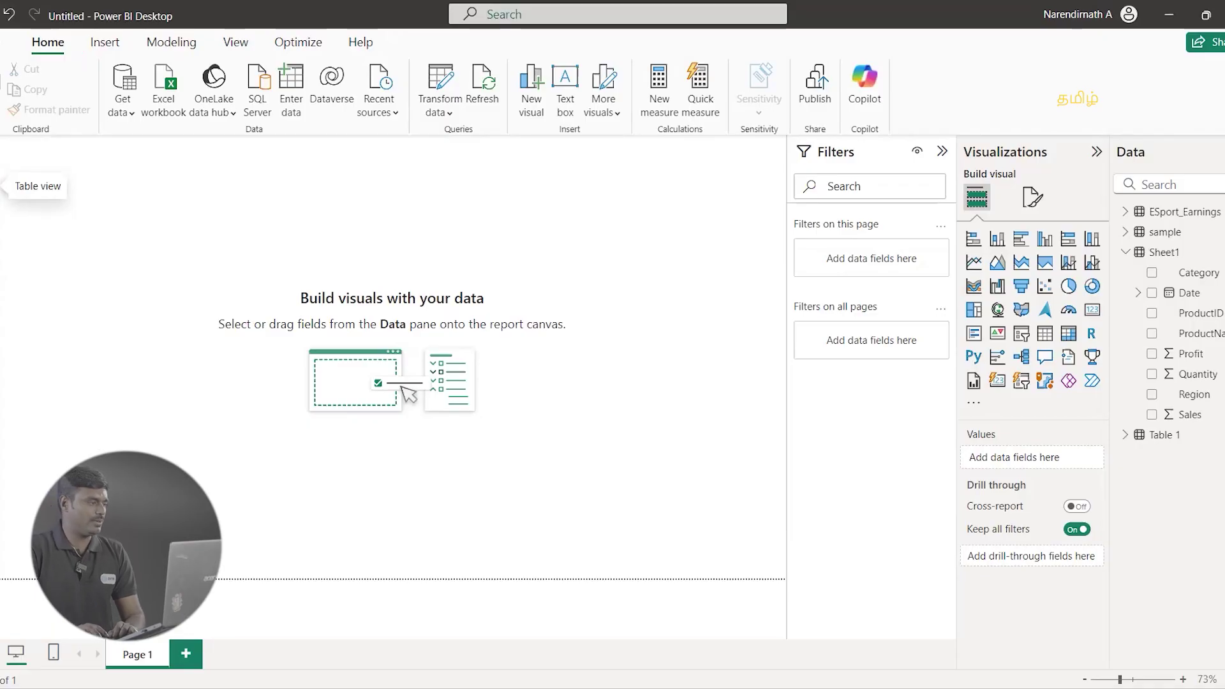
pyautogui.click(6, 186)
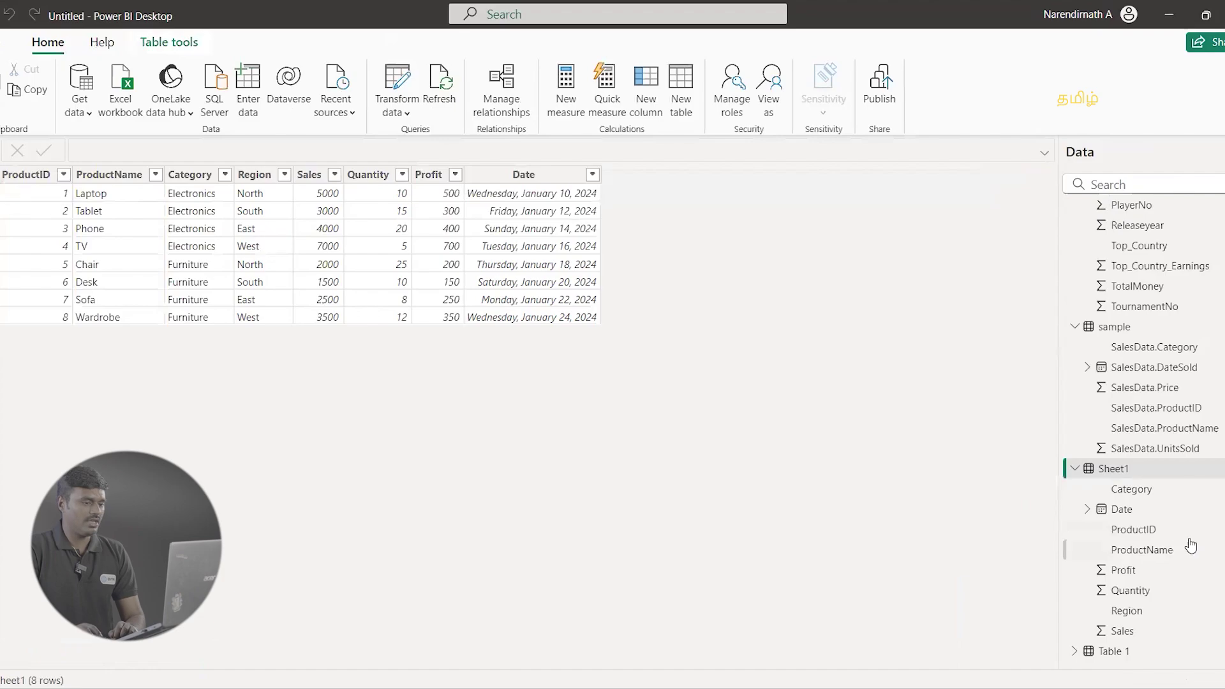
pyautogui.click(1132, 473)
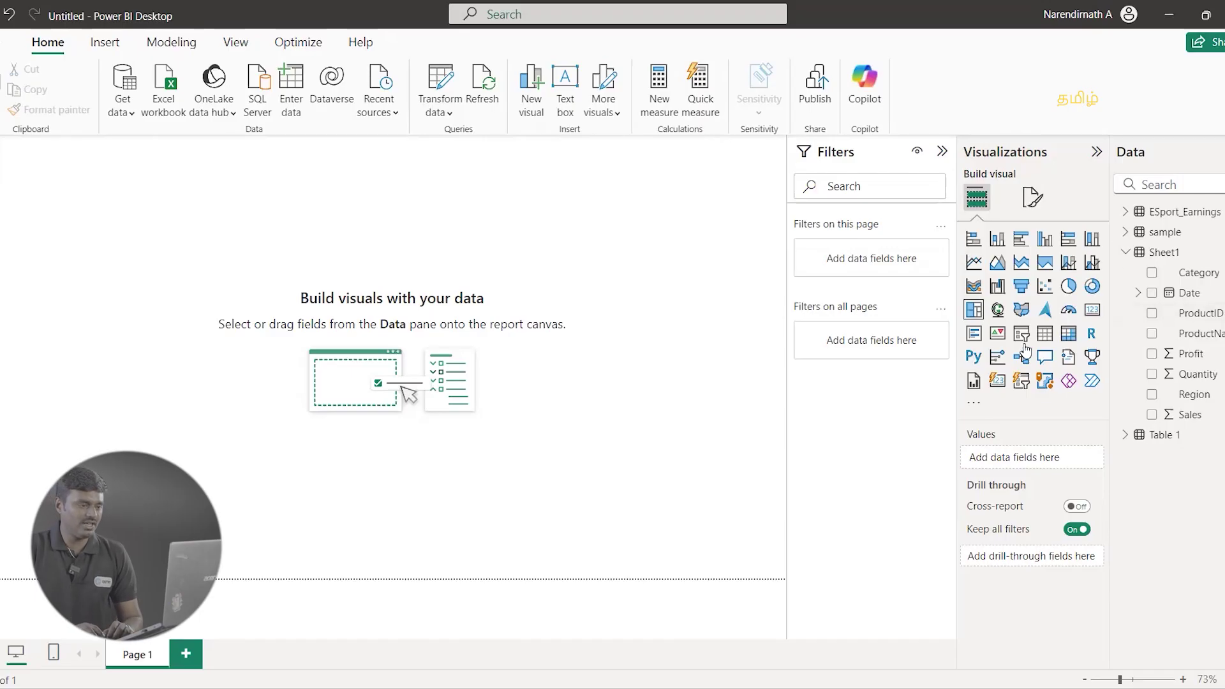
# Step: Add a stacked column chart of Sheet1's Sales by Category and enlarge it on the page
pyautogui.click(996, 241)
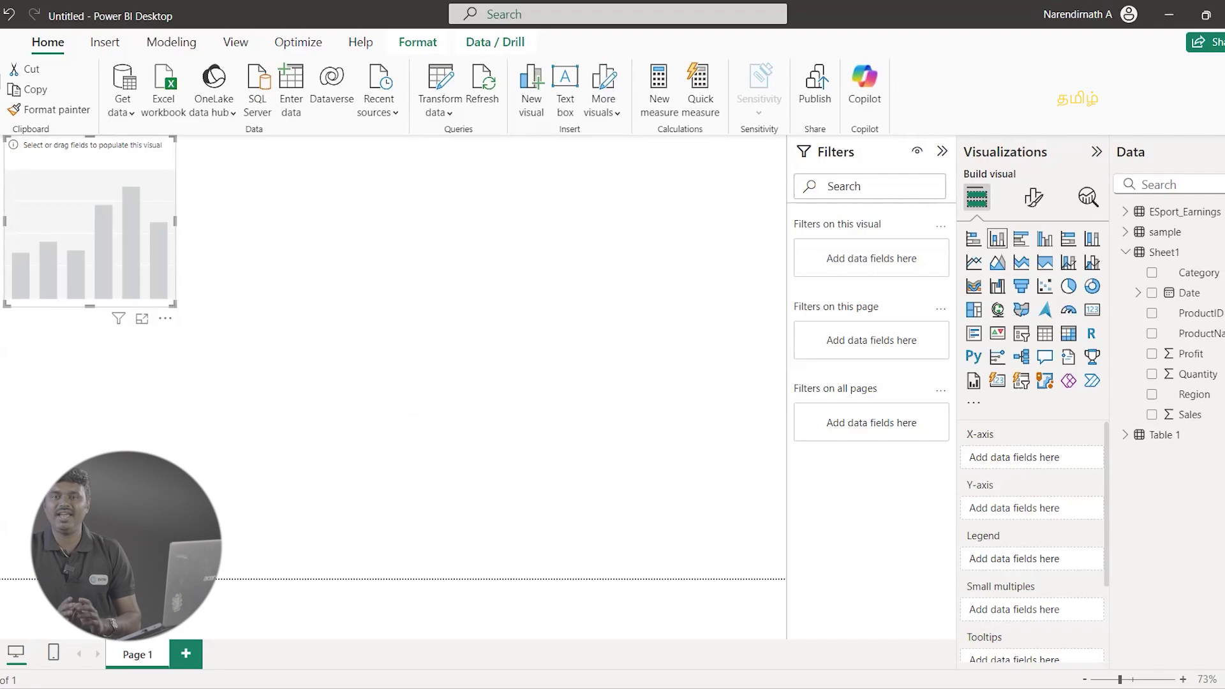
pyautogui.click(1152, 273)
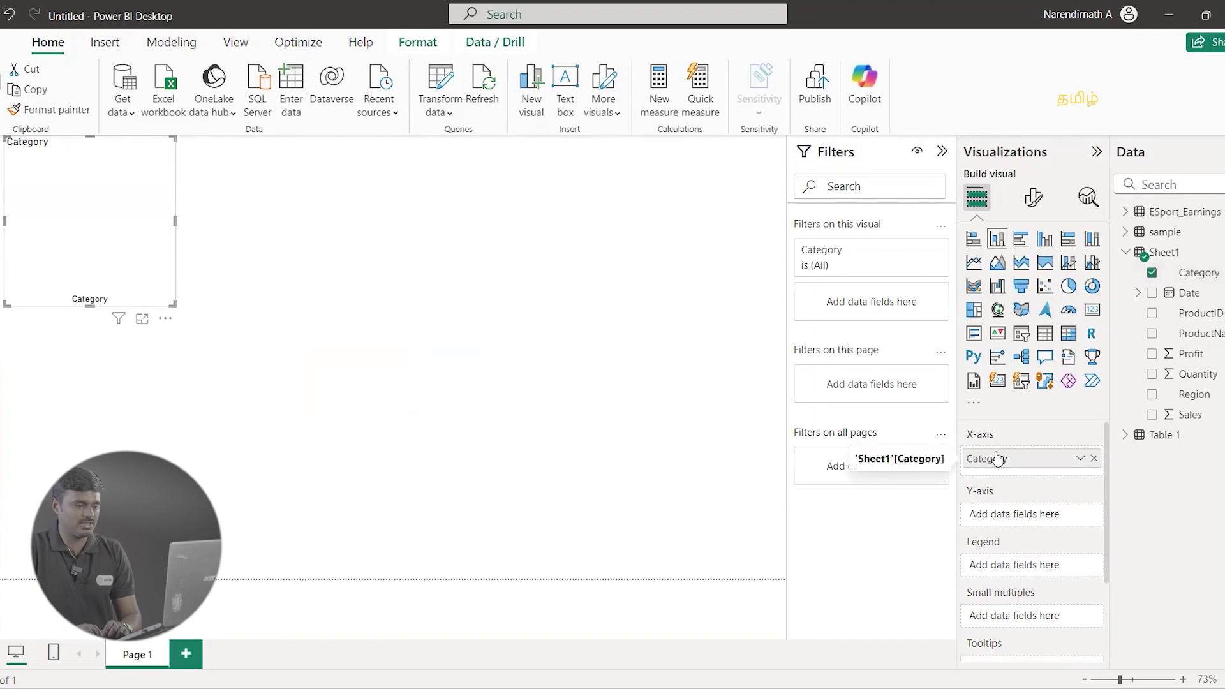
pyautogui.click(1151, 416)
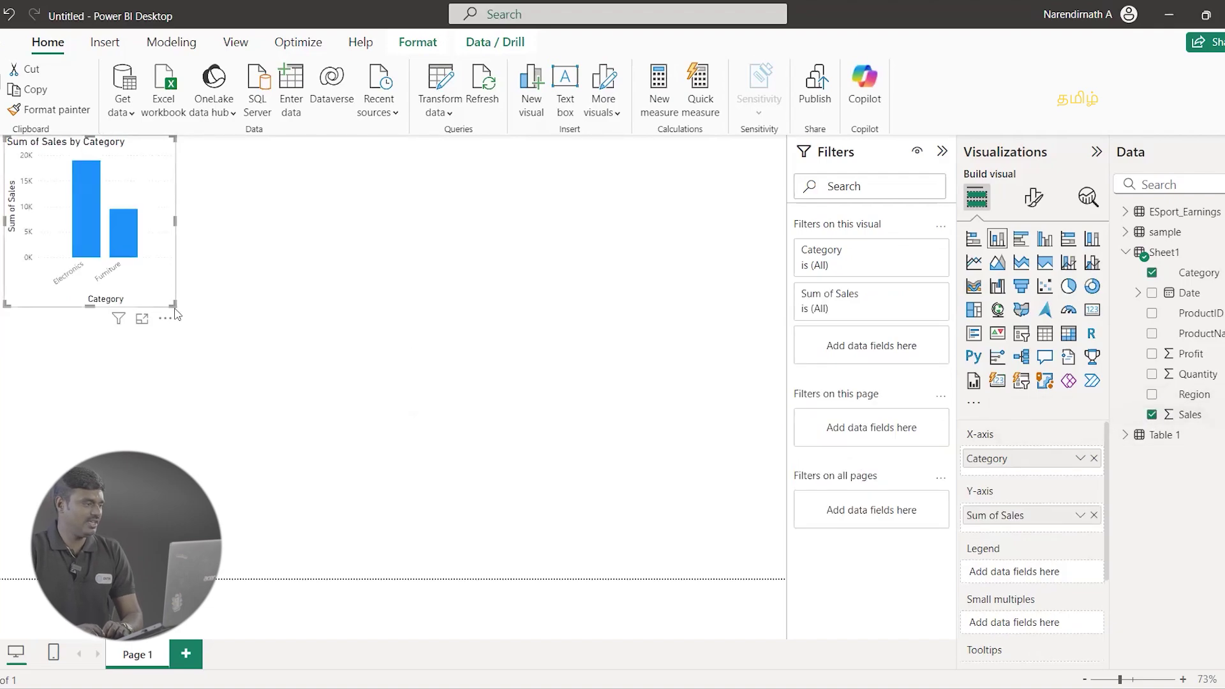
pyautogui.moveTo(173, 303); pyautogui.dragTo(337, 390)
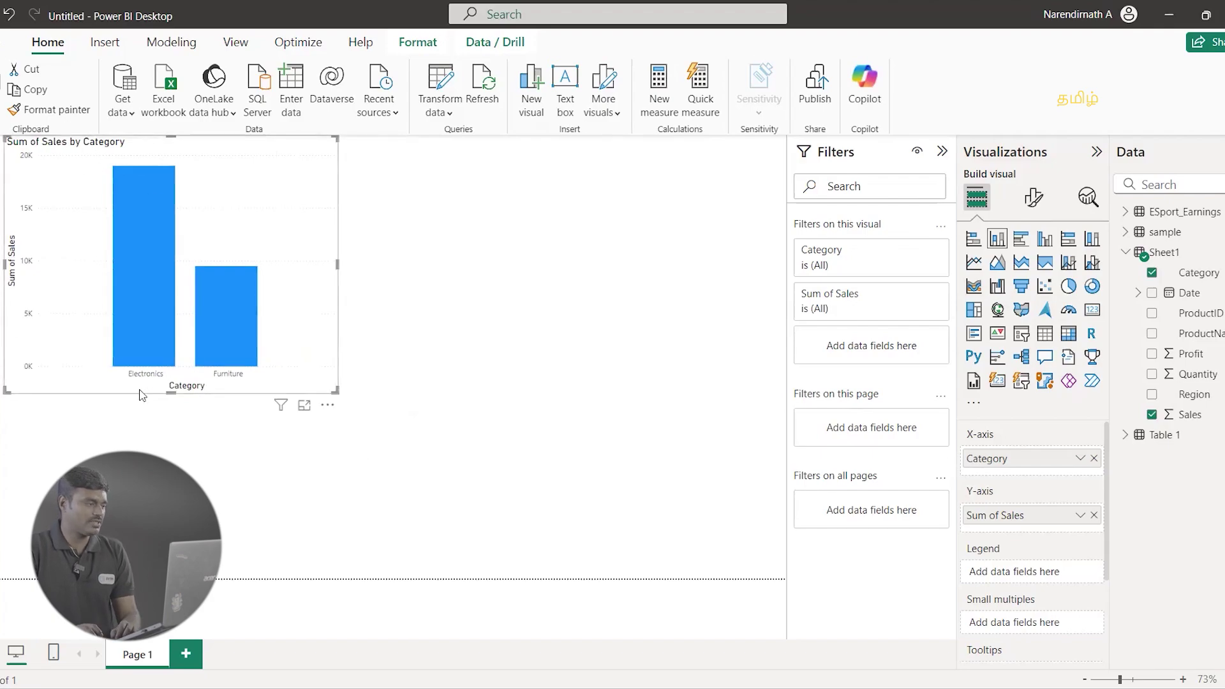
# Step: Highlight the Electronics and Furniture columns in turn to compare their sales, ending with the highlight cleared
pyautogui.click(134, 230)
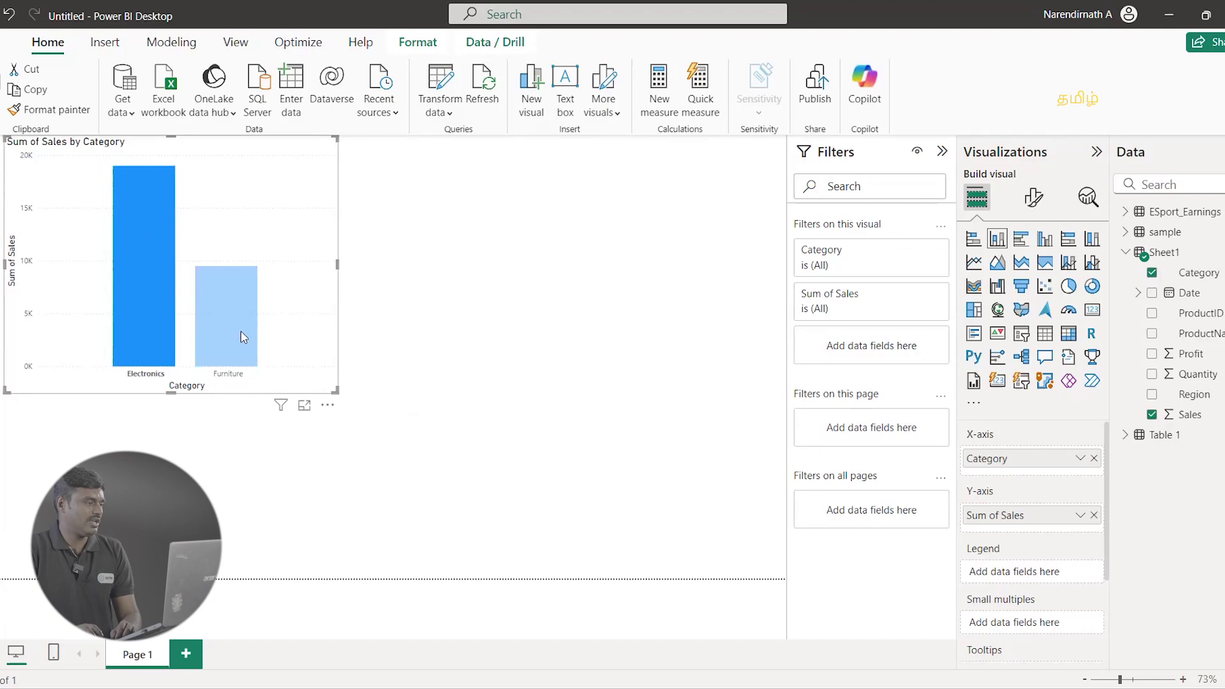
pyautogui.click(242, 337)
pyautogui.click(142, 274)
pyautogui.click(124, 210)
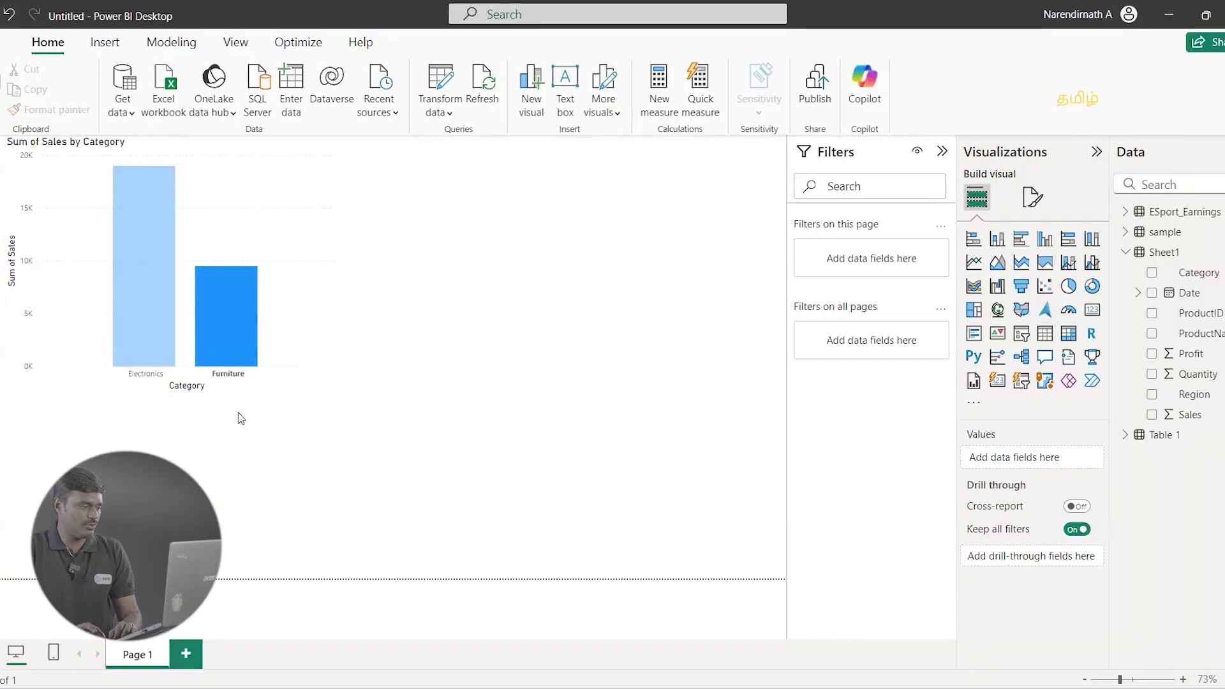
pyautogui.click(245, 203)
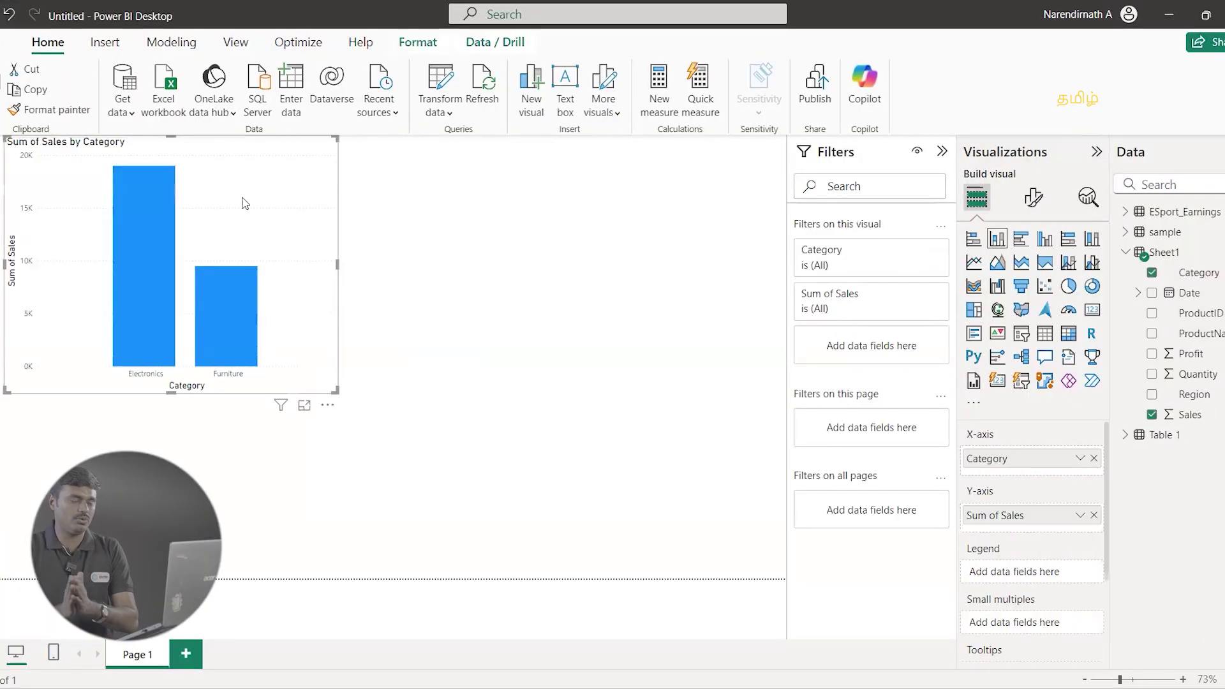
# Step: Add a pie chart below the column chart with Region as legend and Quantity as values
pyautogui.click(211, 492)
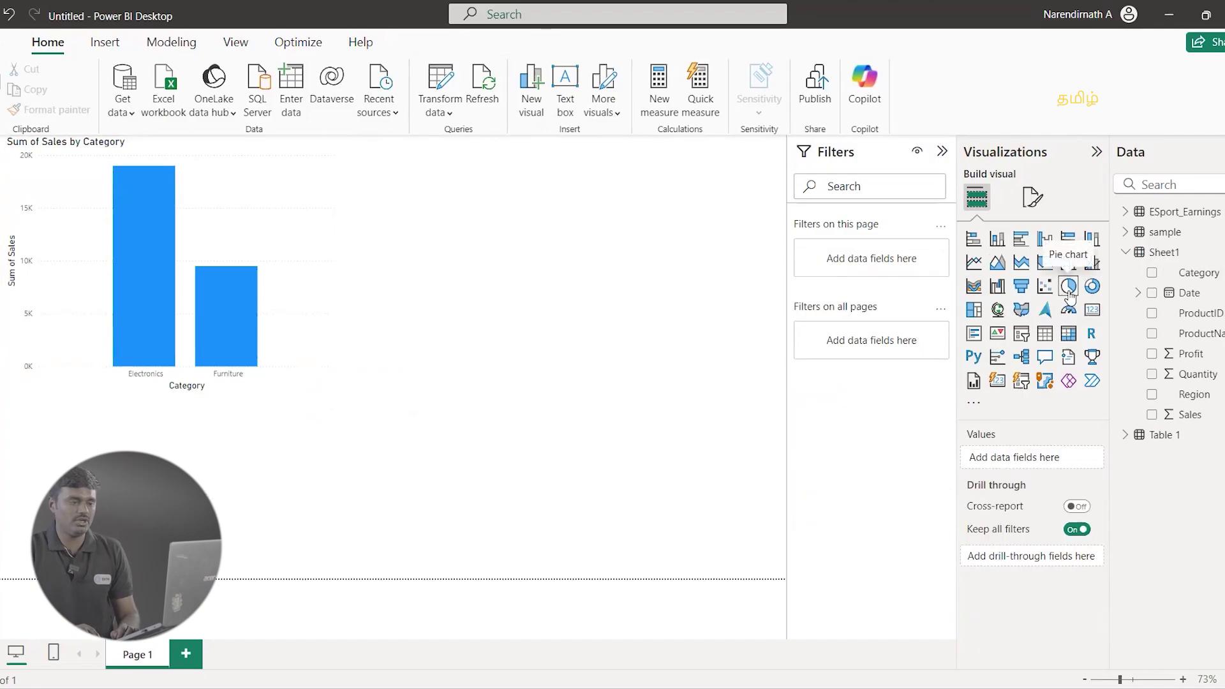
pyautogui.click(1069, 287)
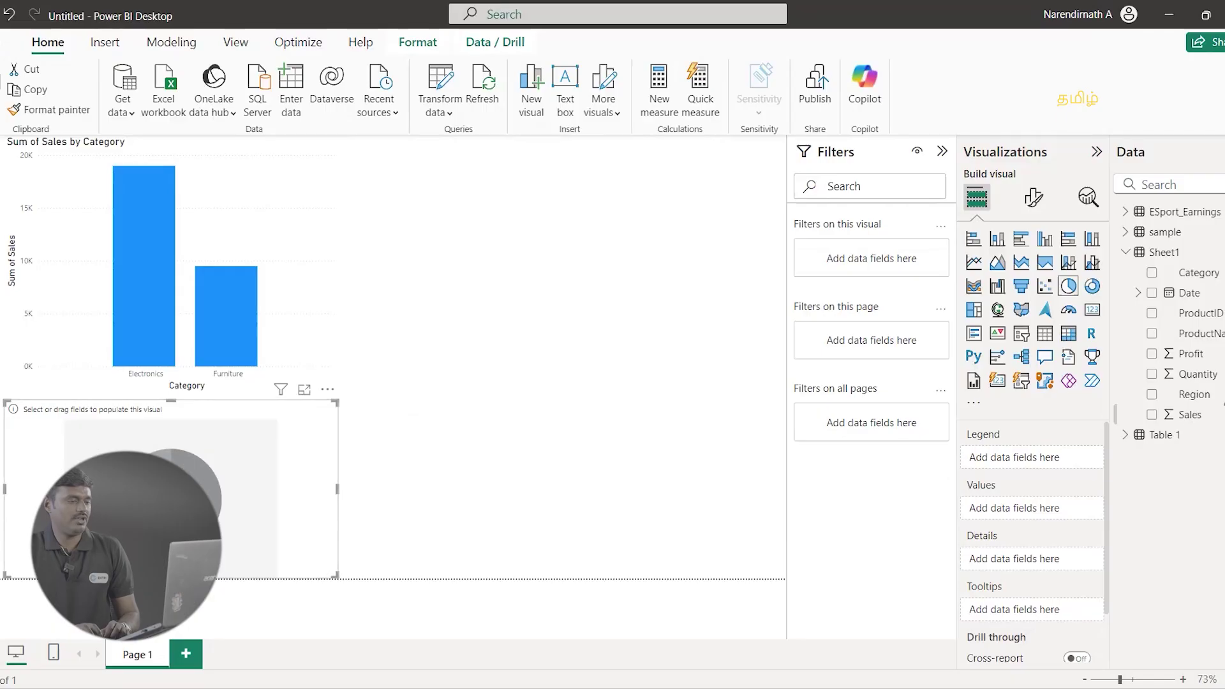
pyautogui.click(1152, 394)
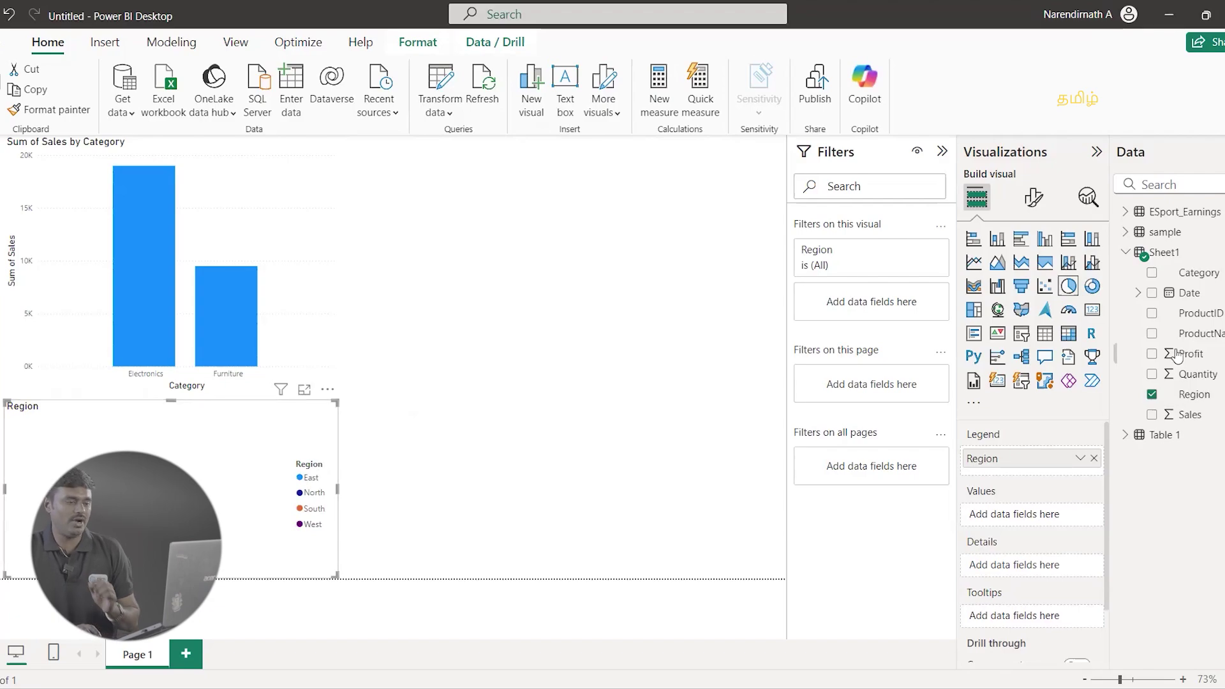
pyautogui.click(1152, 375)
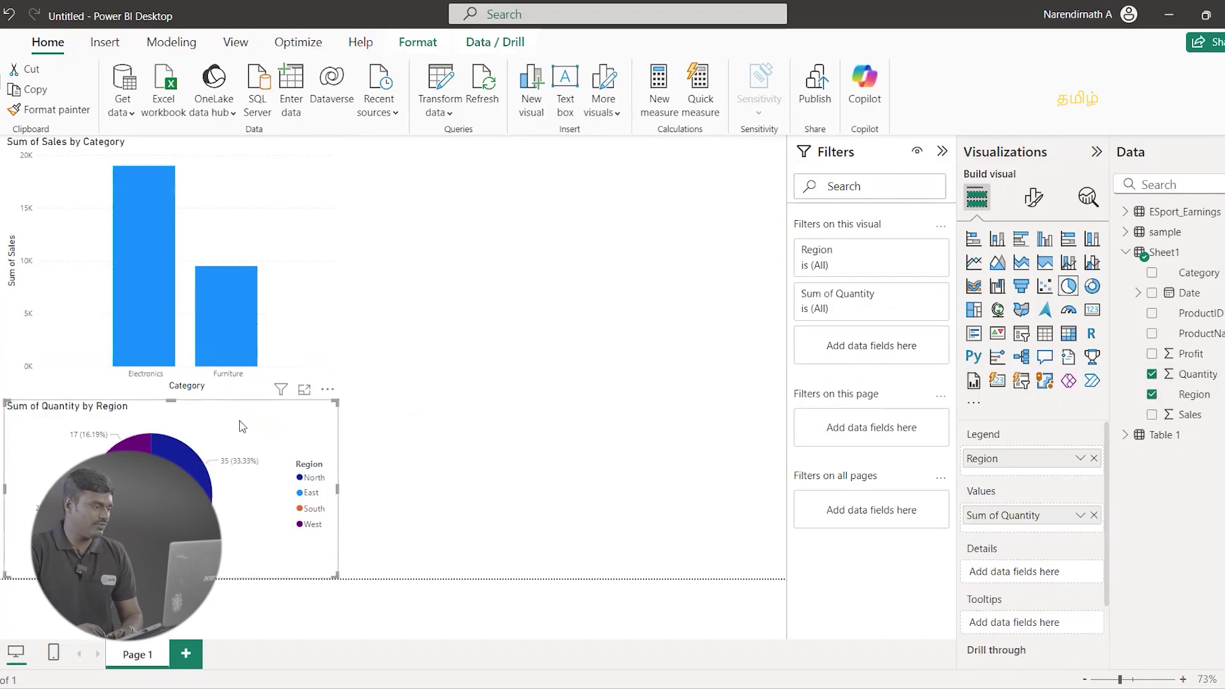
# Step: Select the West, North and East slices of the pie chart in turn to examine each region's share of category sales
pyautogui.click(94, 436)
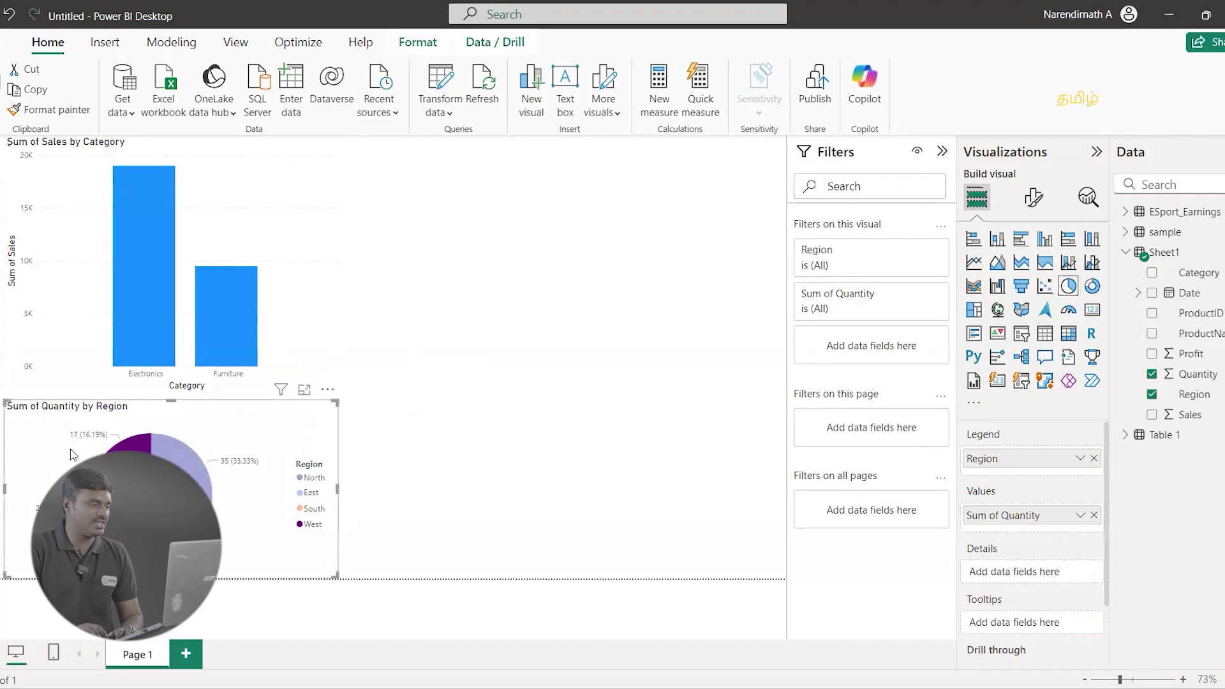
pyautogui.click(185, 449)
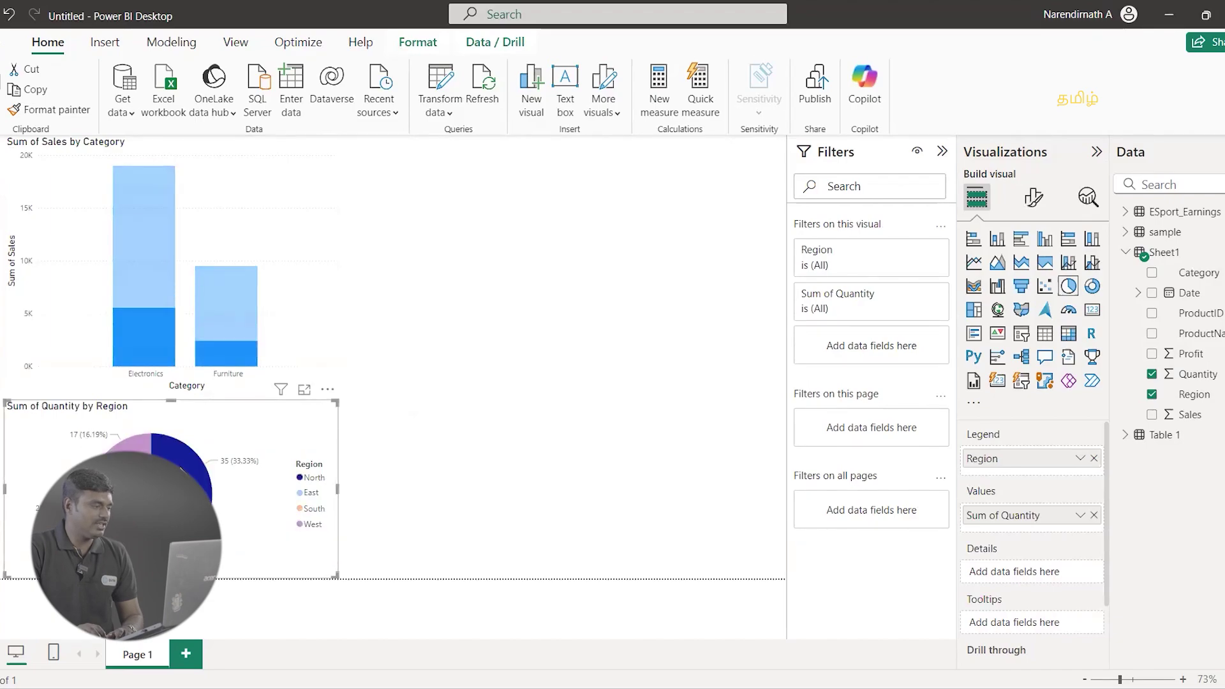
pyautogui.moveTo(191, 517)
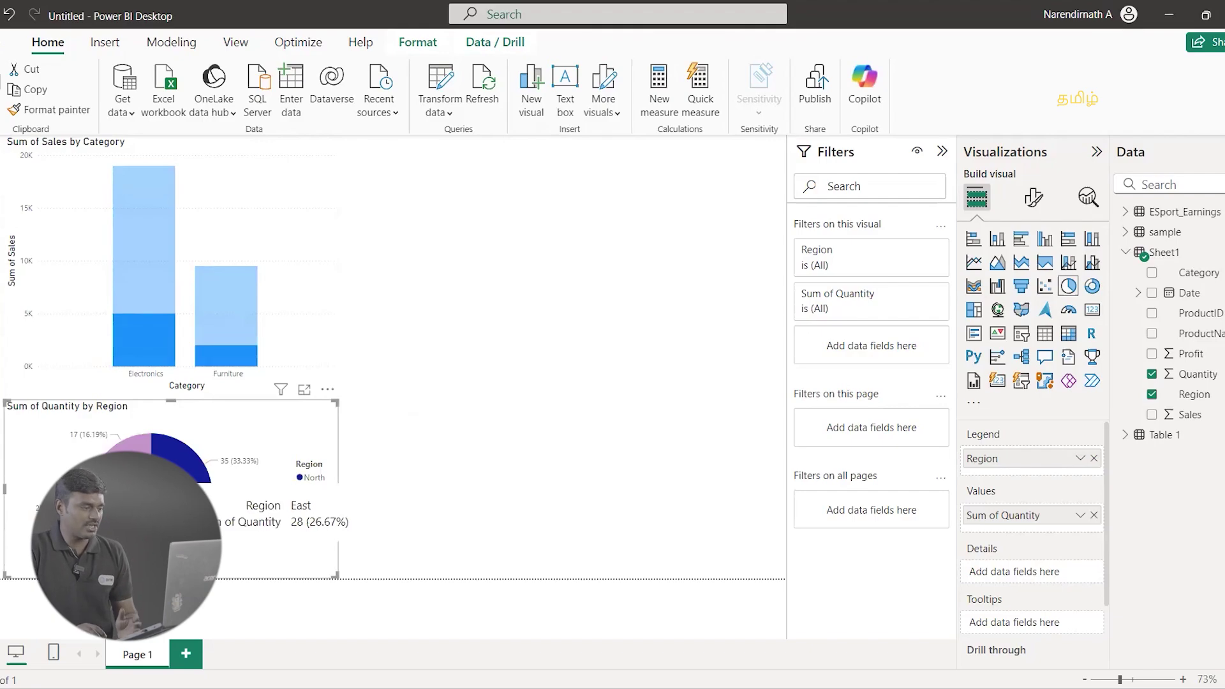
pyautogui.click(182, 536)
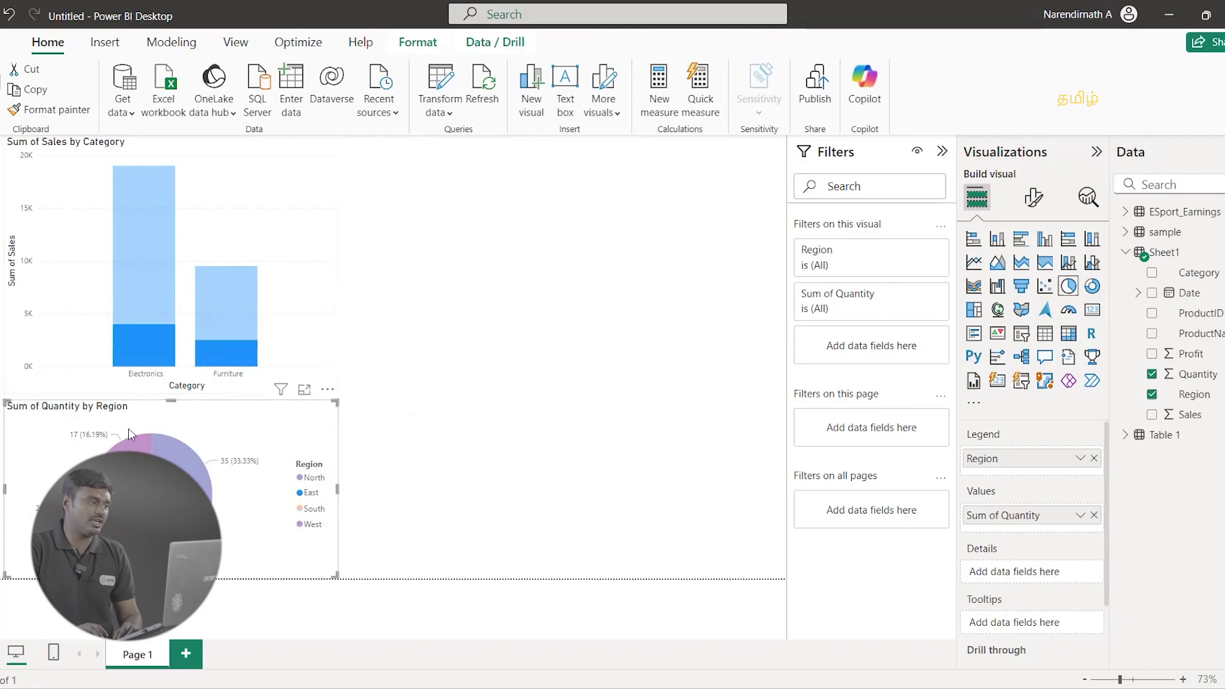
pyautogui.click(191, 498)
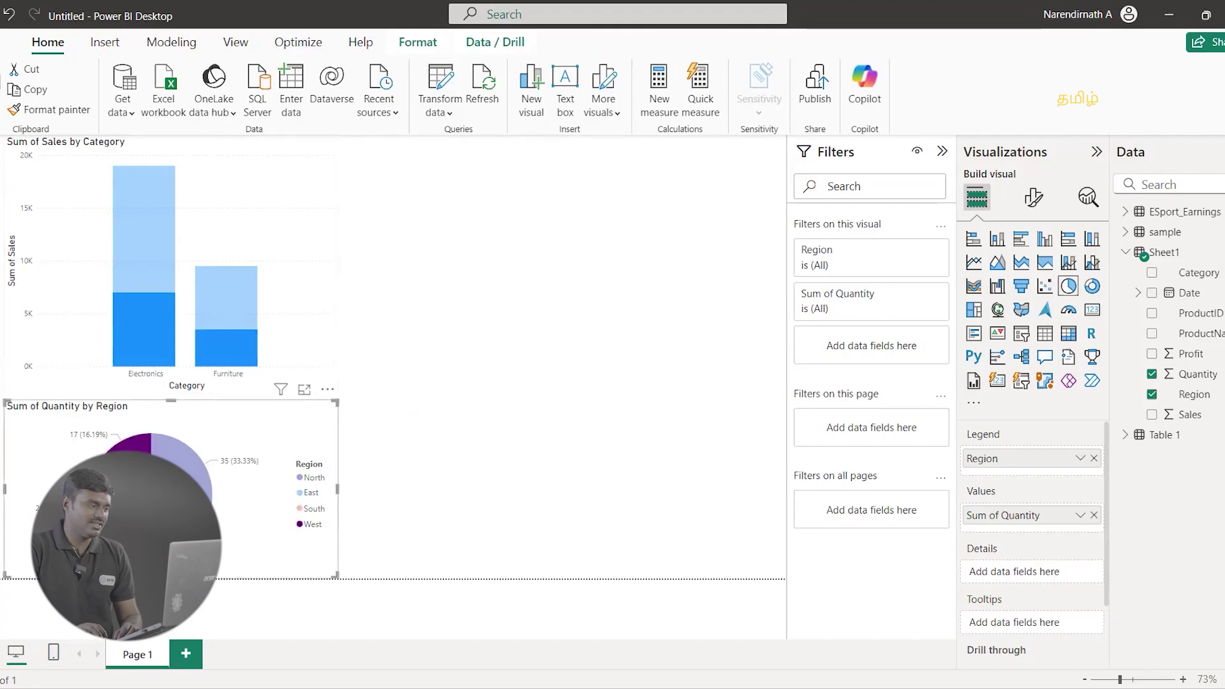
pyautogui.click(185, 536)
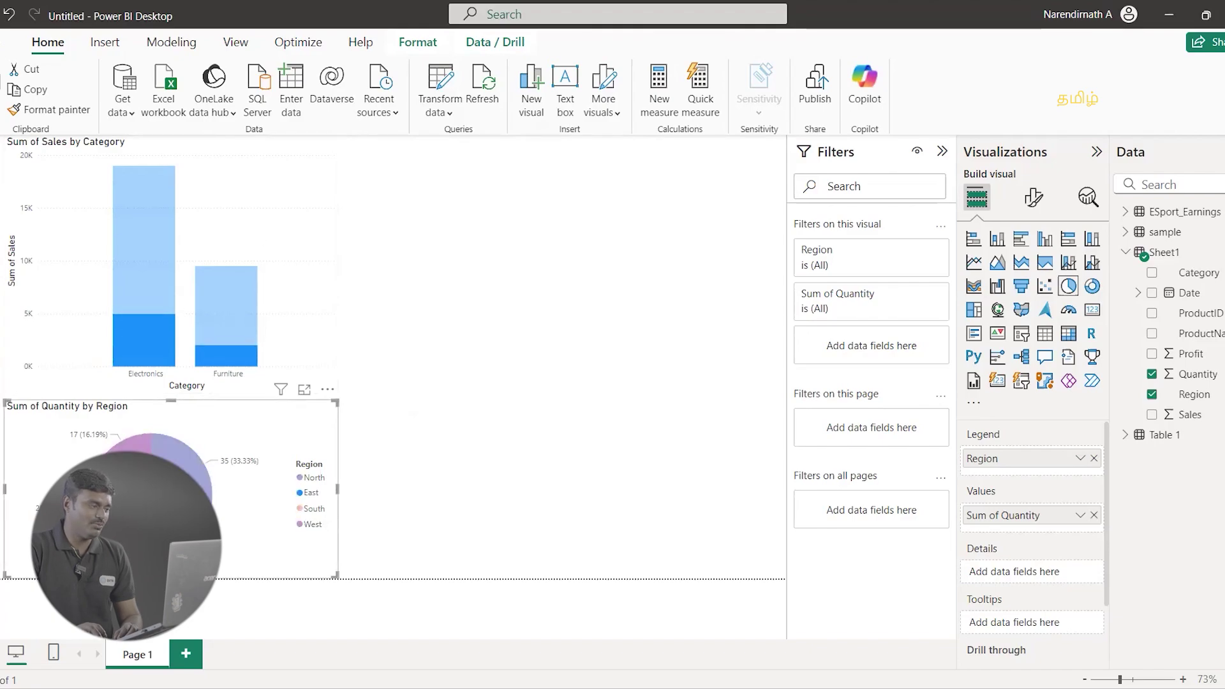
# Step: Add a card visual beside the column chart showing the sum of Profit
pyautogui.click(406, 462)
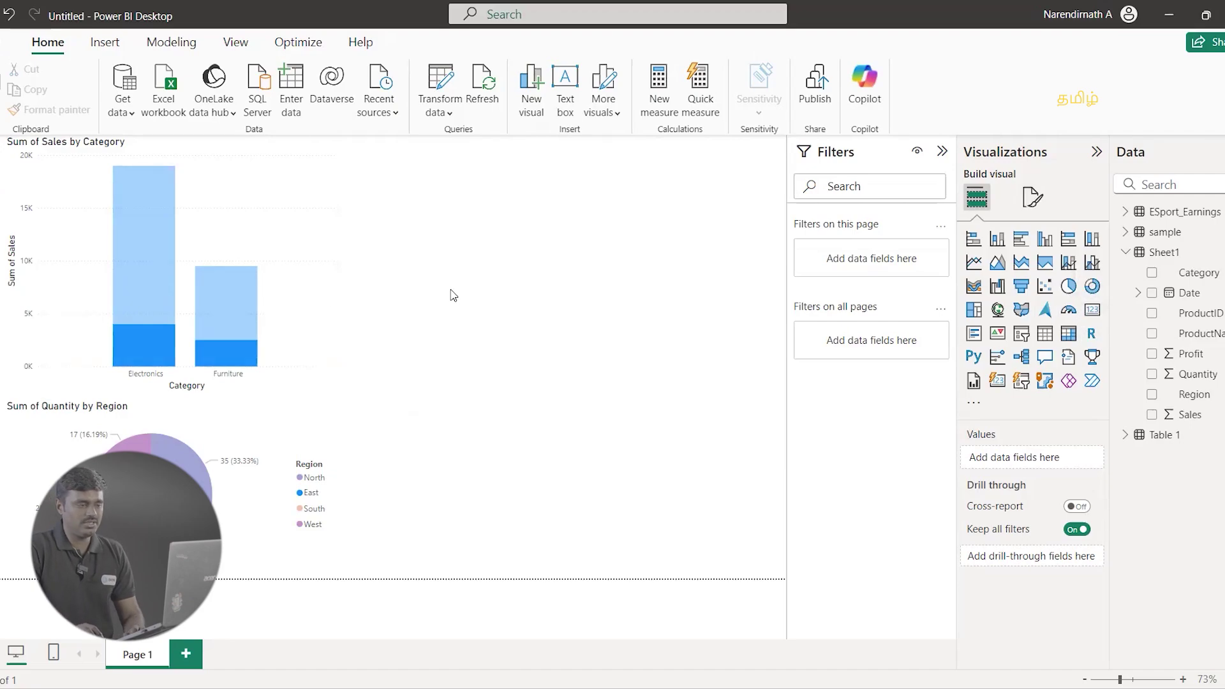
pyautogui.click(1092, 311)
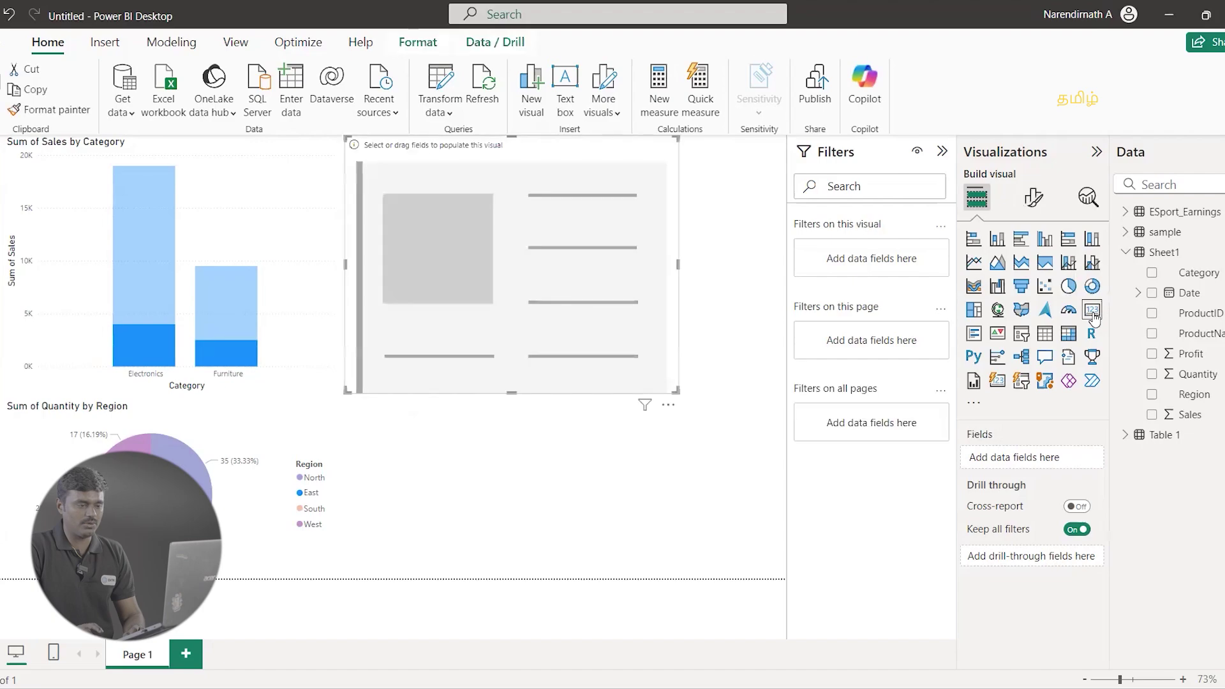
pyautogui.click(1154, 356)
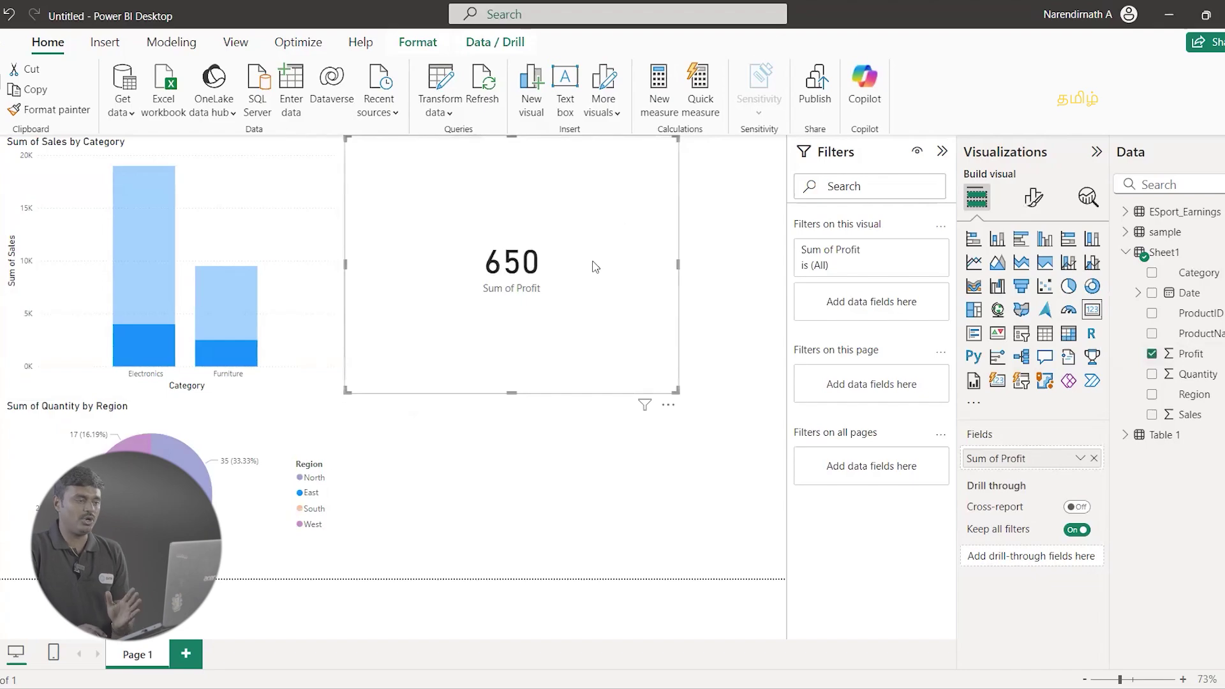
# Step: Clear the region selection, and select the North slice and the Electronics column in turn to examine how the profit card responds
pyautogui.click(259, 436)
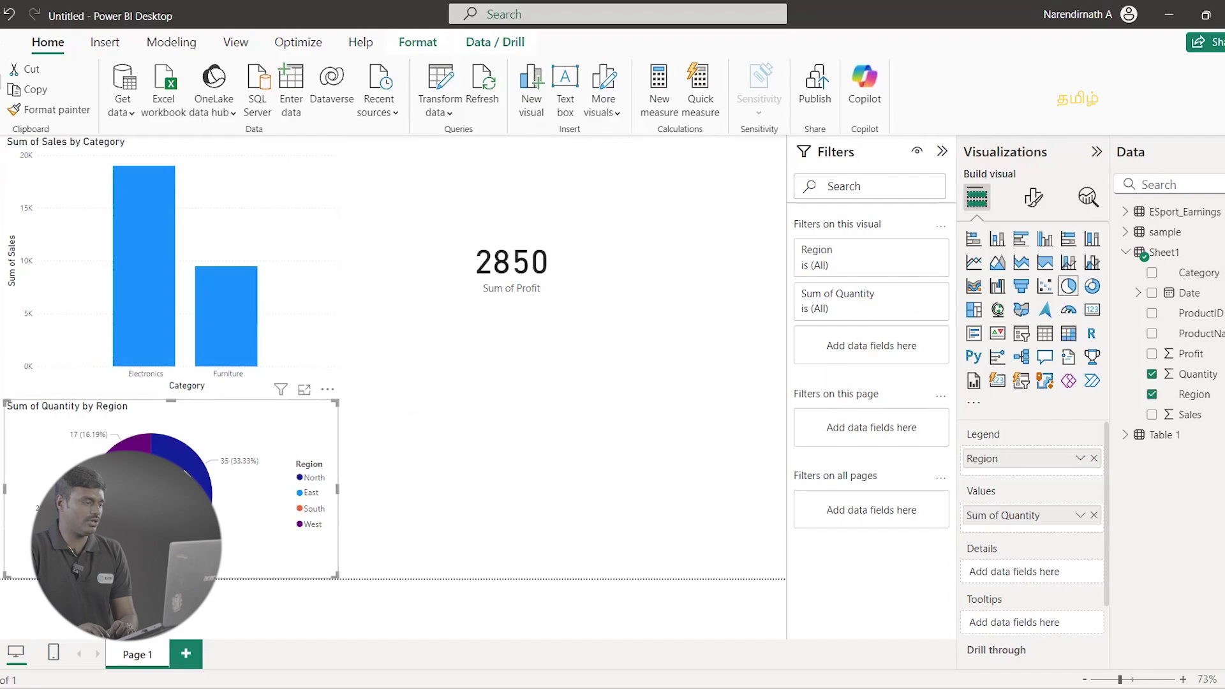
pyautogui.click(208, 475)
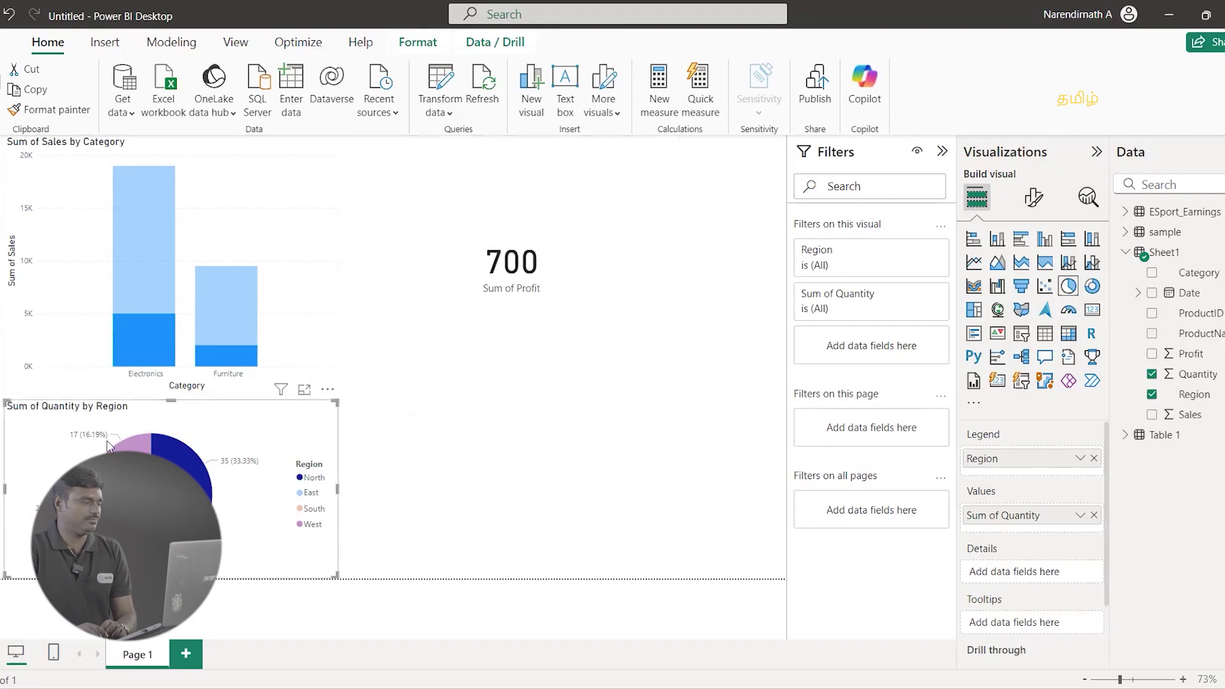
pyautogui.click(270, 433)
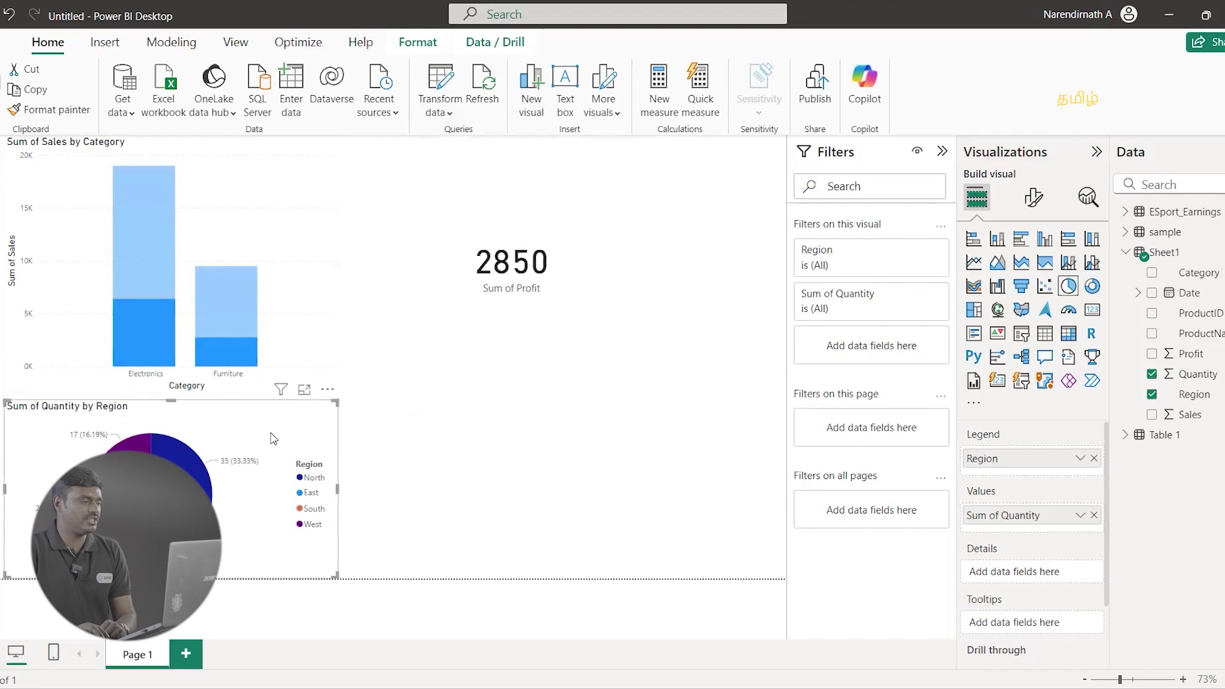
pyautogui.click(159, 249)
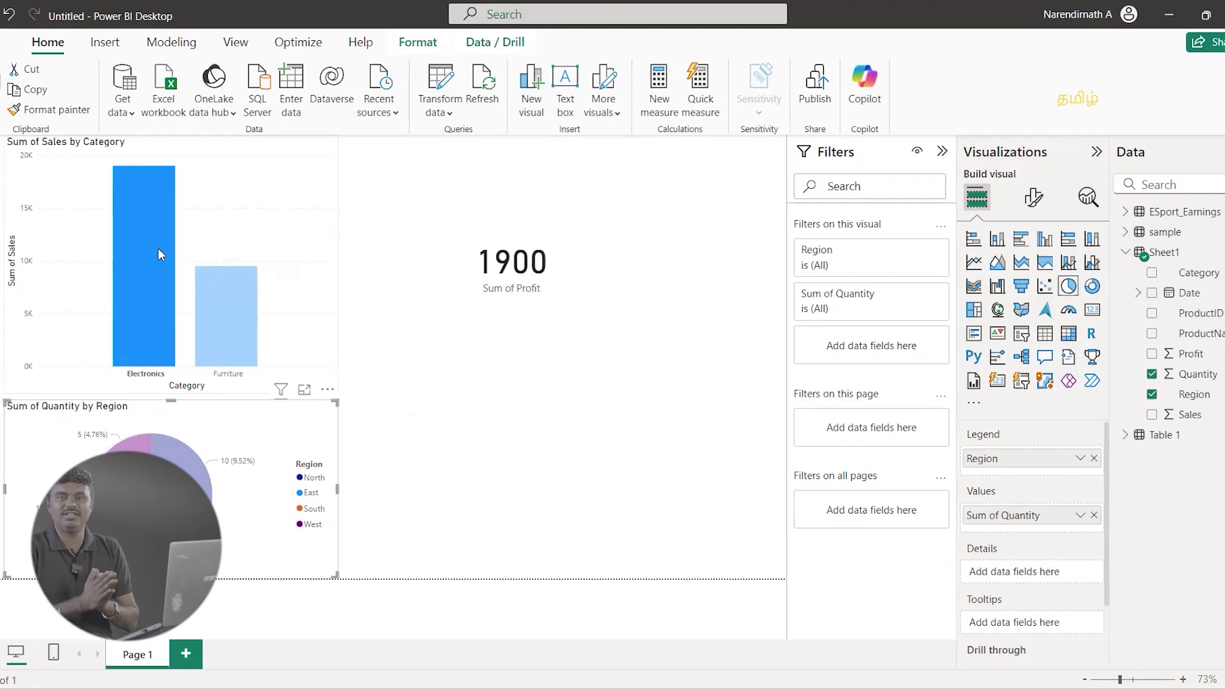
# Step: Add a table visual listing ProductName, narrow it and place it beneath the Sum of Profit card
pyautogui.click(619, 488)
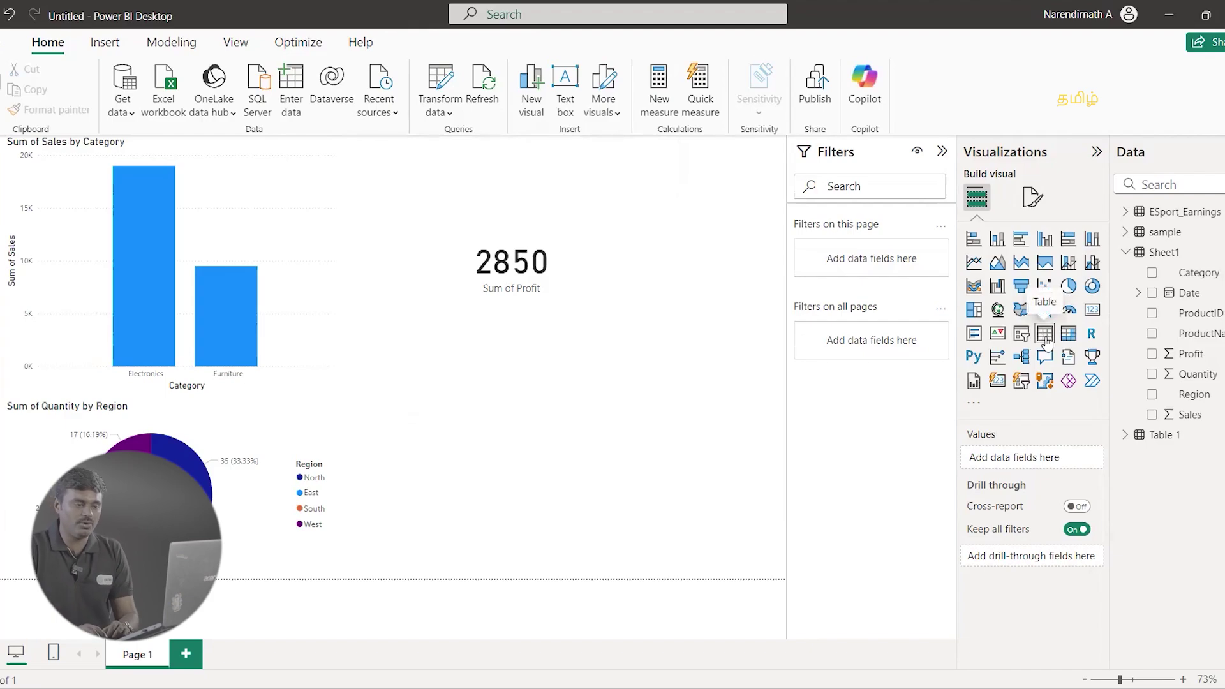
pyautogui.click(1046, 337)
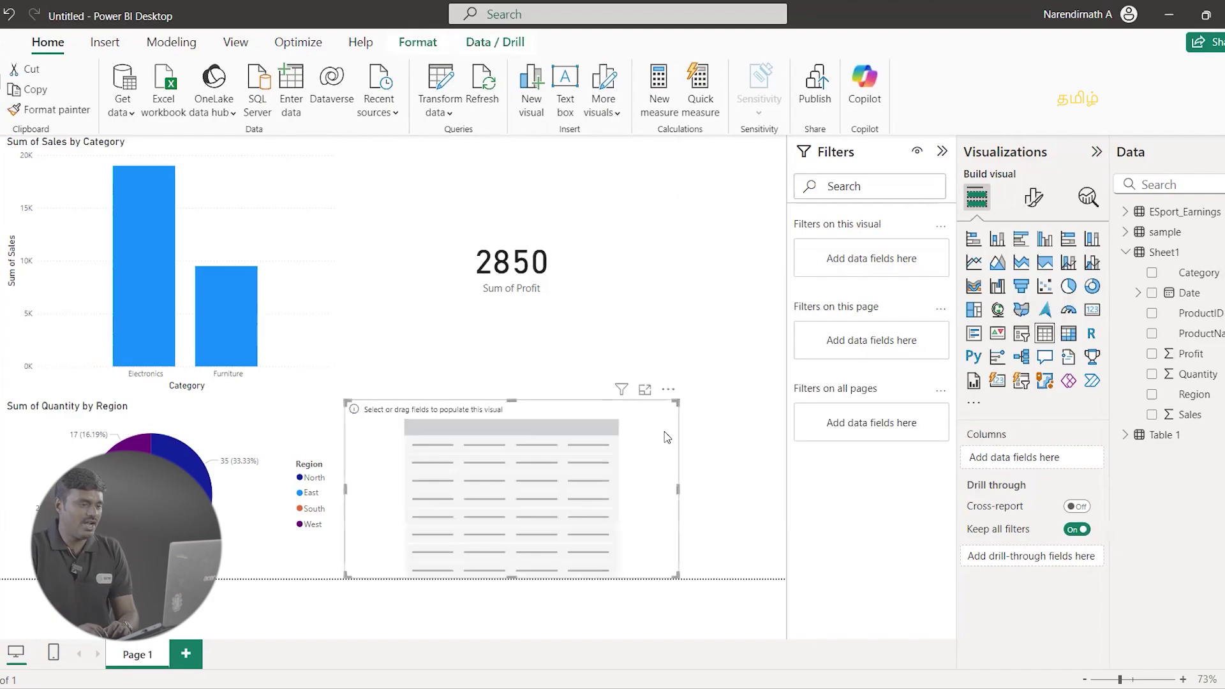
pyautogui.click(1152, 334)
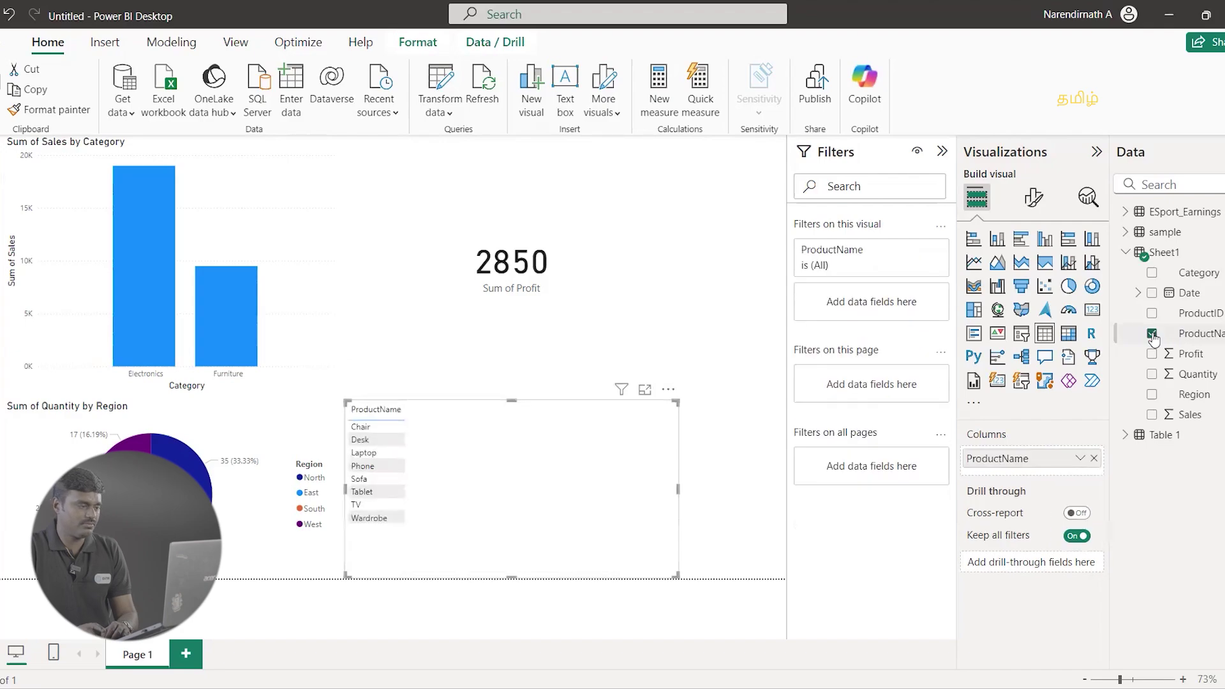
pyautogui.moveTo(553, 458); pyautogui.dragTo(601, 406)
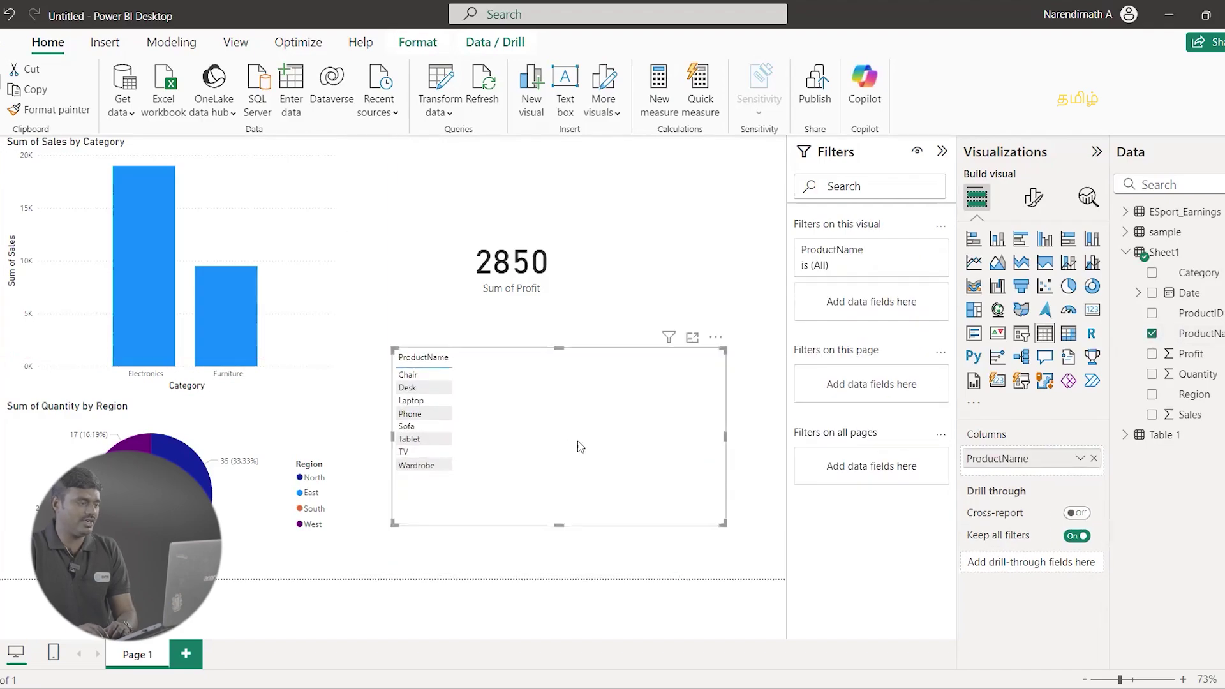
pyautogui.moveTo(725, 436); pyautogui.dragTo(559, 386)
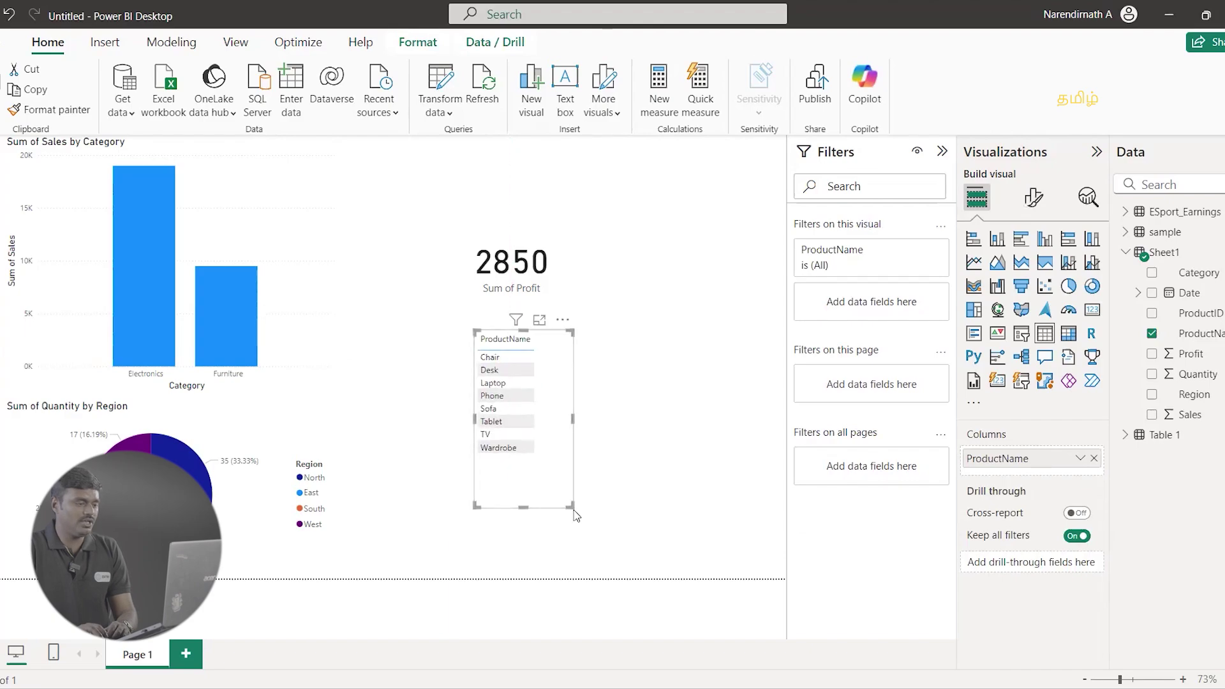
# Step: Enlarge the ProductName table wider and taller below the Sum of Profit card
pyautogui.click(575, 508)
pyautogui.click(572, 506)
pyautogui.moveTo(573, 506); pyautogui.dragTo(614, 549)
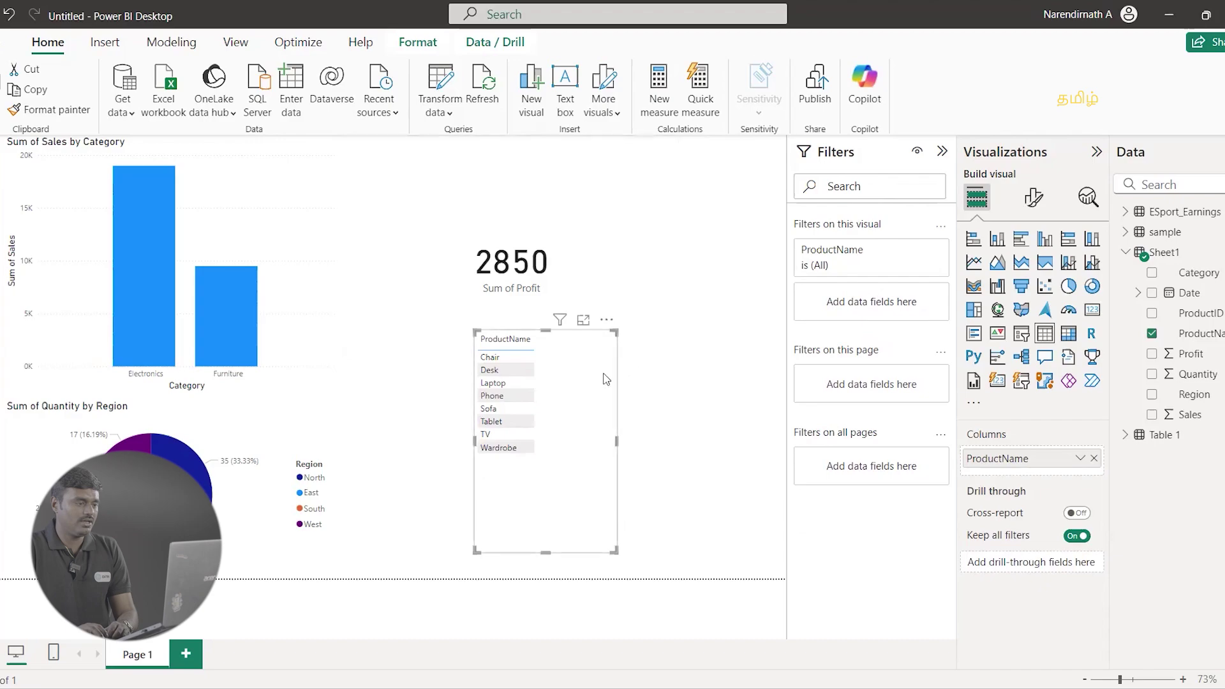
# Step: Increase the font size of the product table's values to about 15
pyautogui.click(1033, 201)
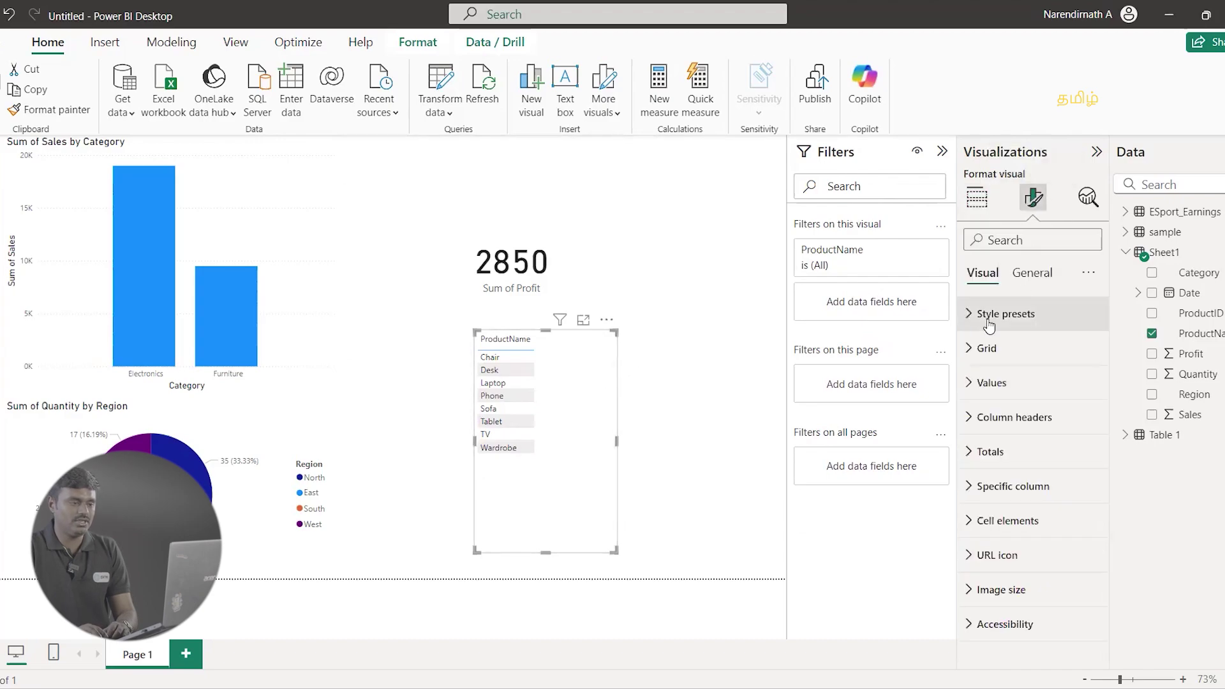
pyautogui.click(974, 326)
pyautogui.click(986, 439)
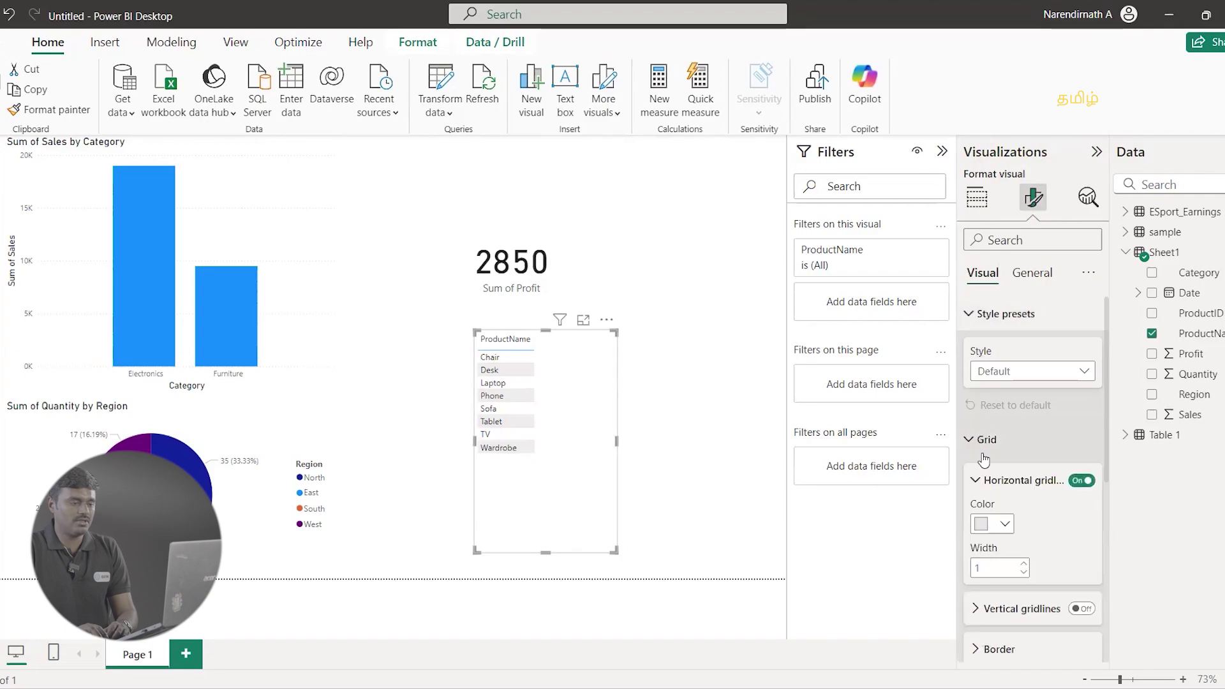
pyautogui.click(983, 447)
pyautogui.click(990, 474)
pyautogui.scroll(-3, 1034, 447)
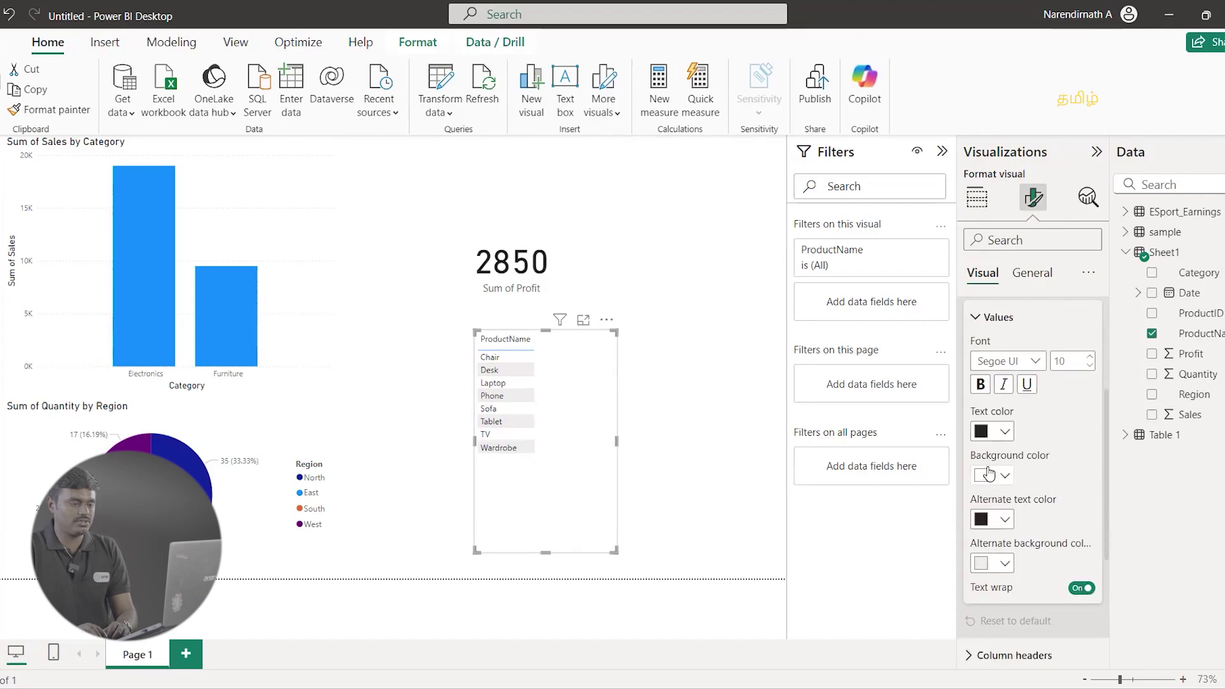
pyautogui.click(1091, 360)
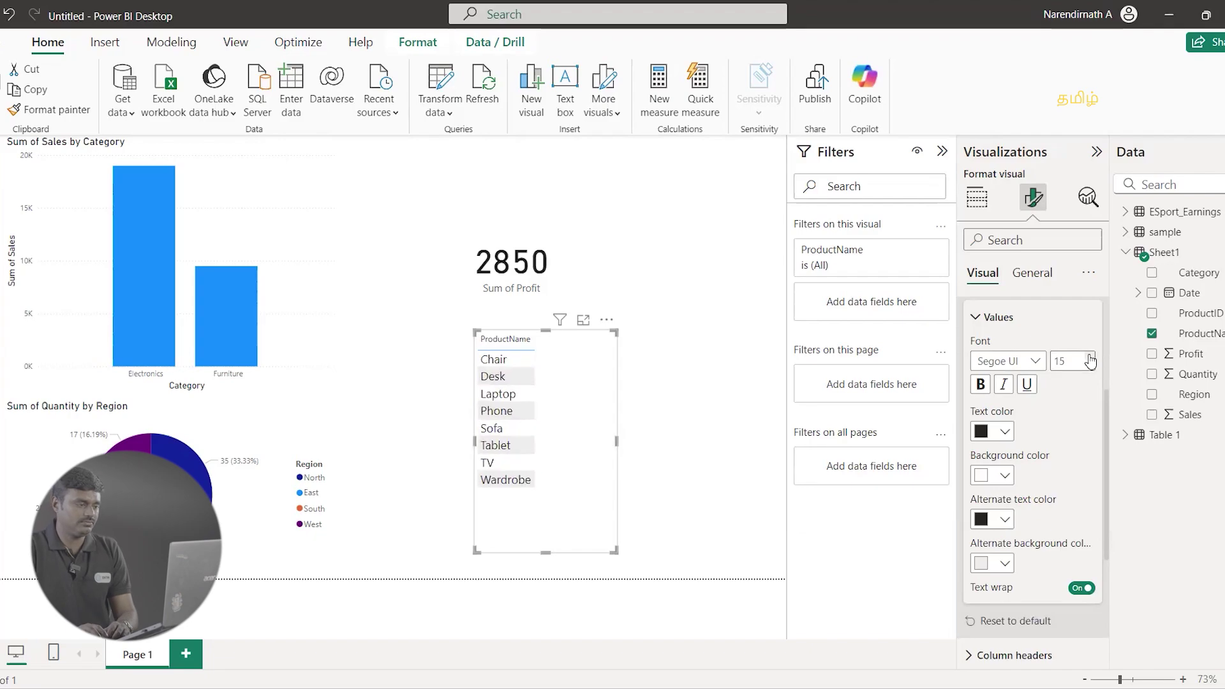
# Step: Select Laptop in the product table to examine how the charts and the profit card respond
pyautogui.click(717, 404)
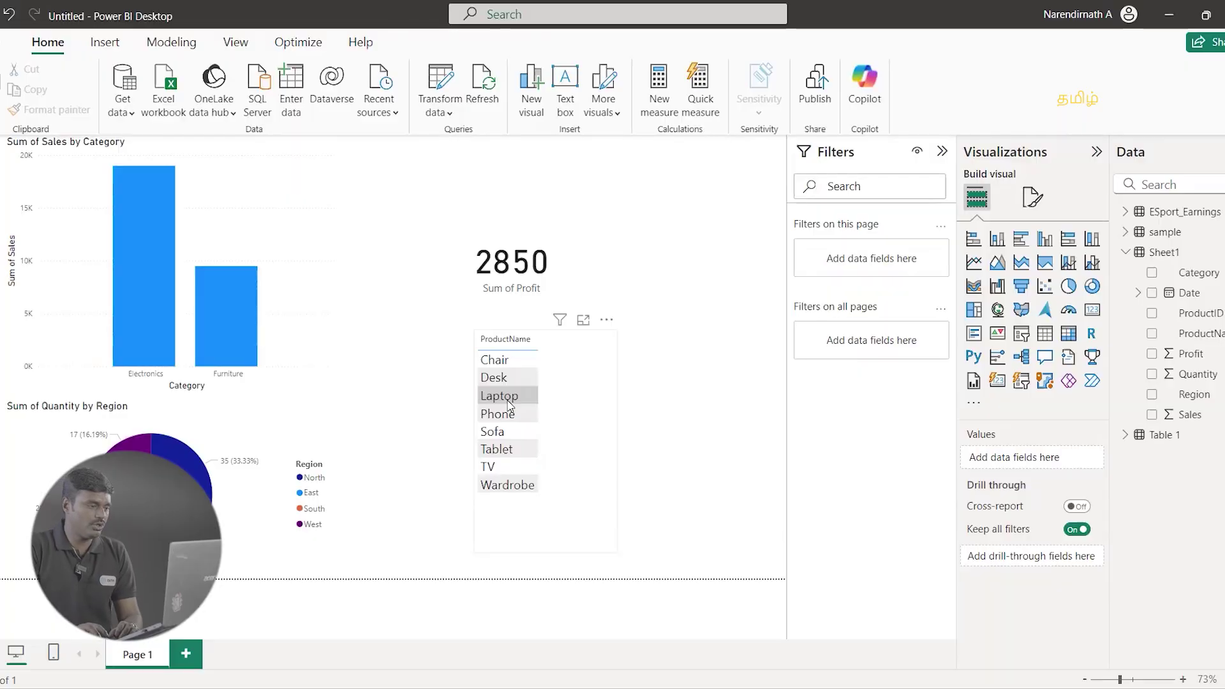
pyautogui.click(510, 396)
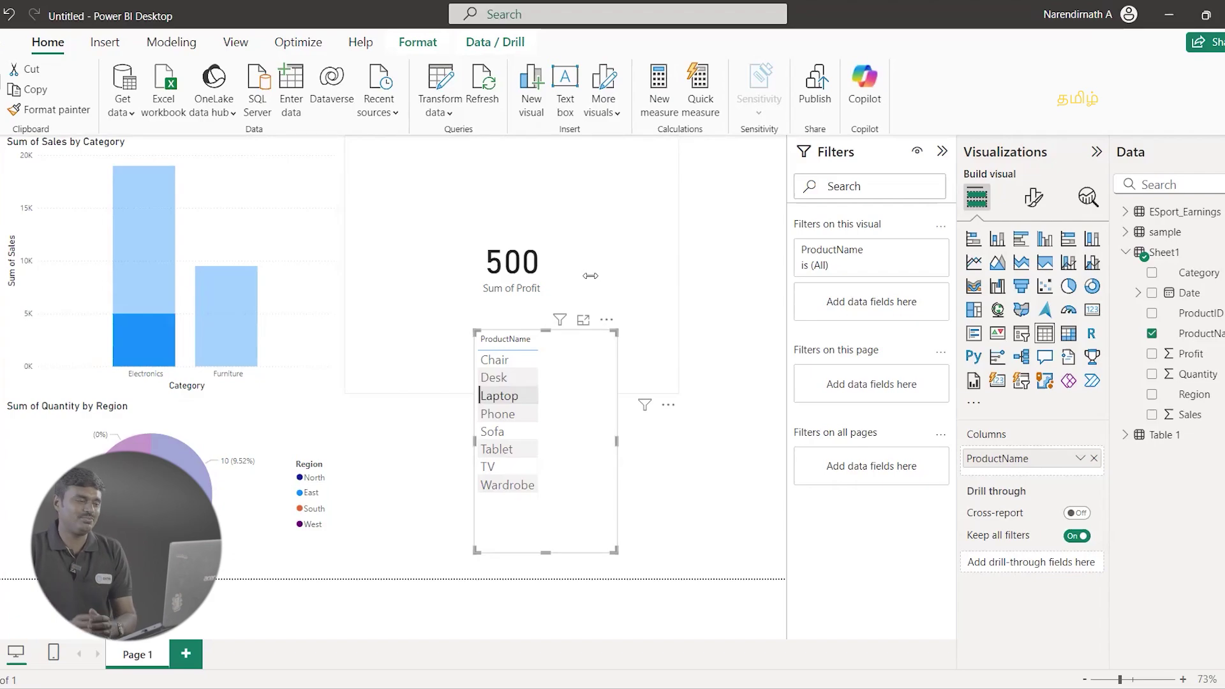
pyautogui.click(711, 449)
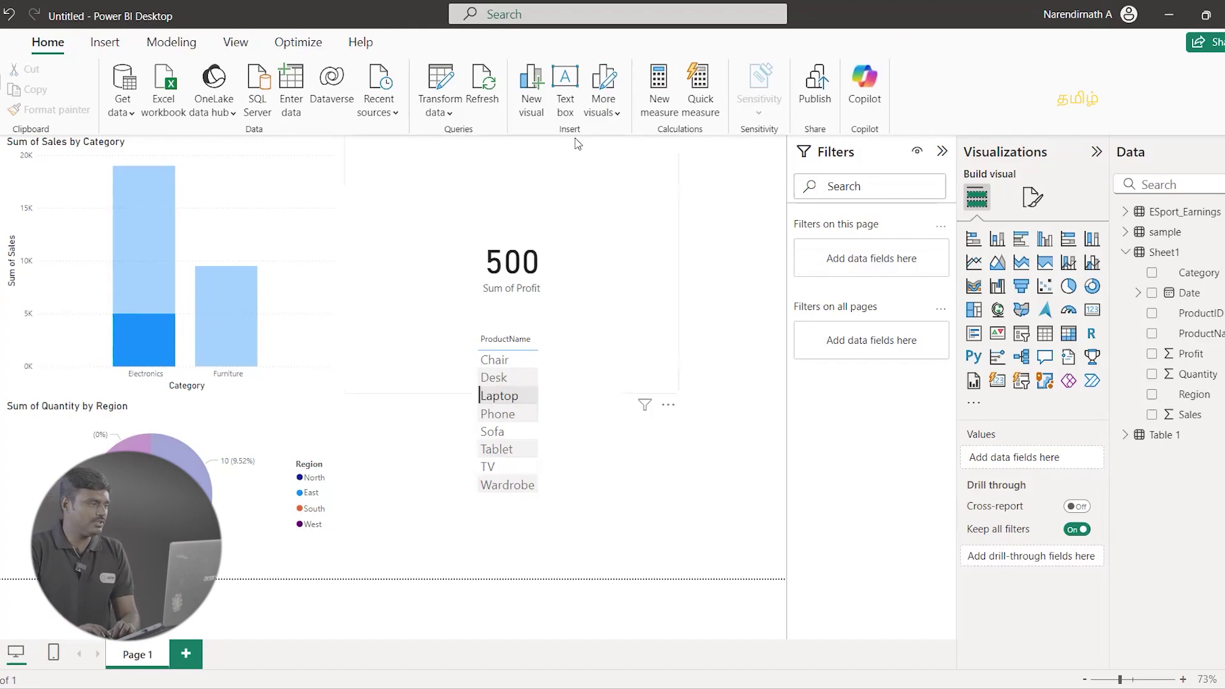
# Step: Apply the built-in Power BI theme with the purple background to the report
pyautogui.click(235, 42)
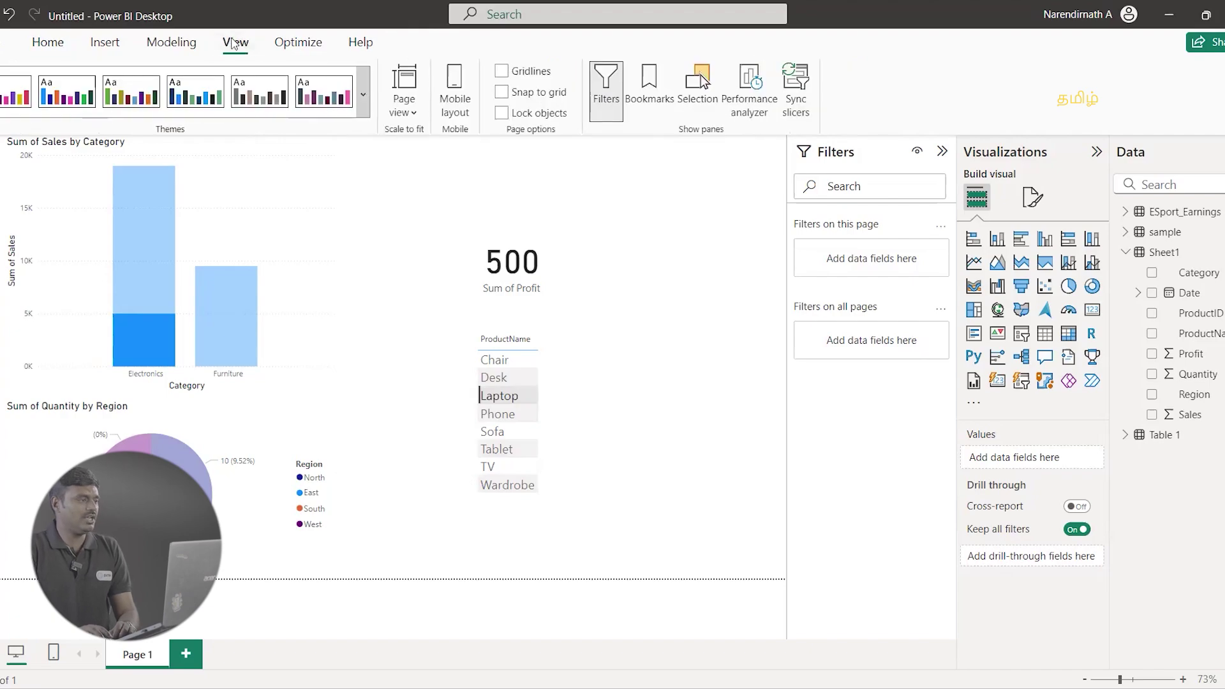
pyautogui.click(362, 95)
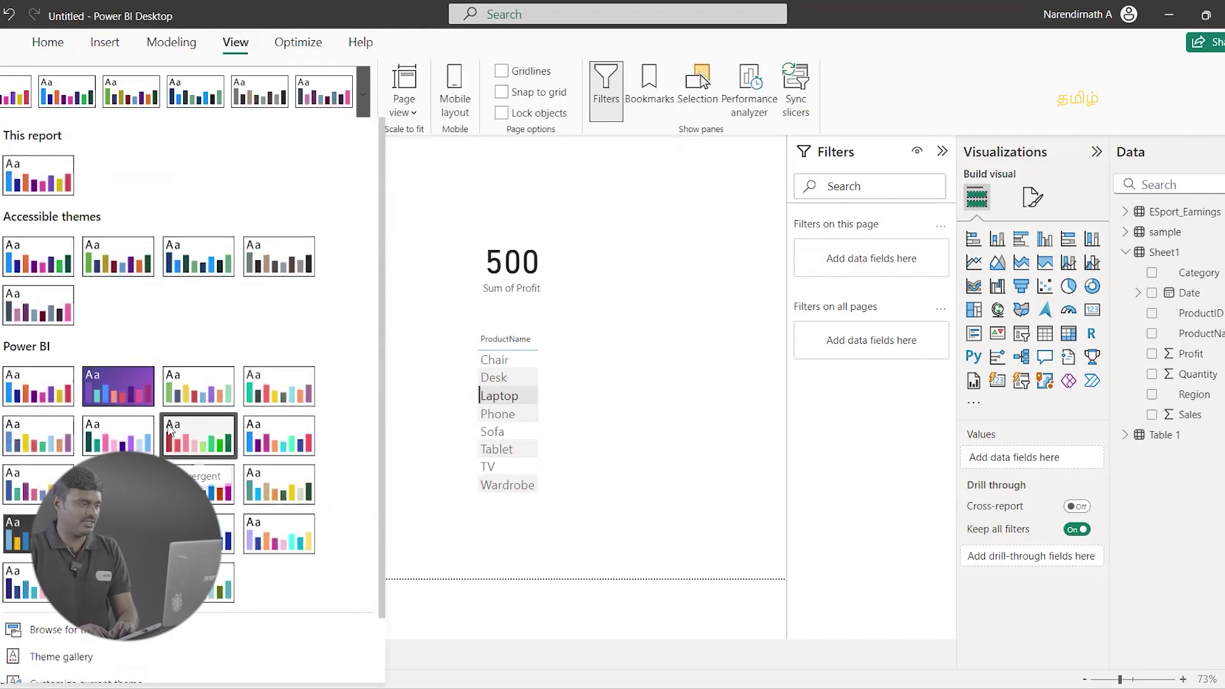
pyautogui.click(127, 383)
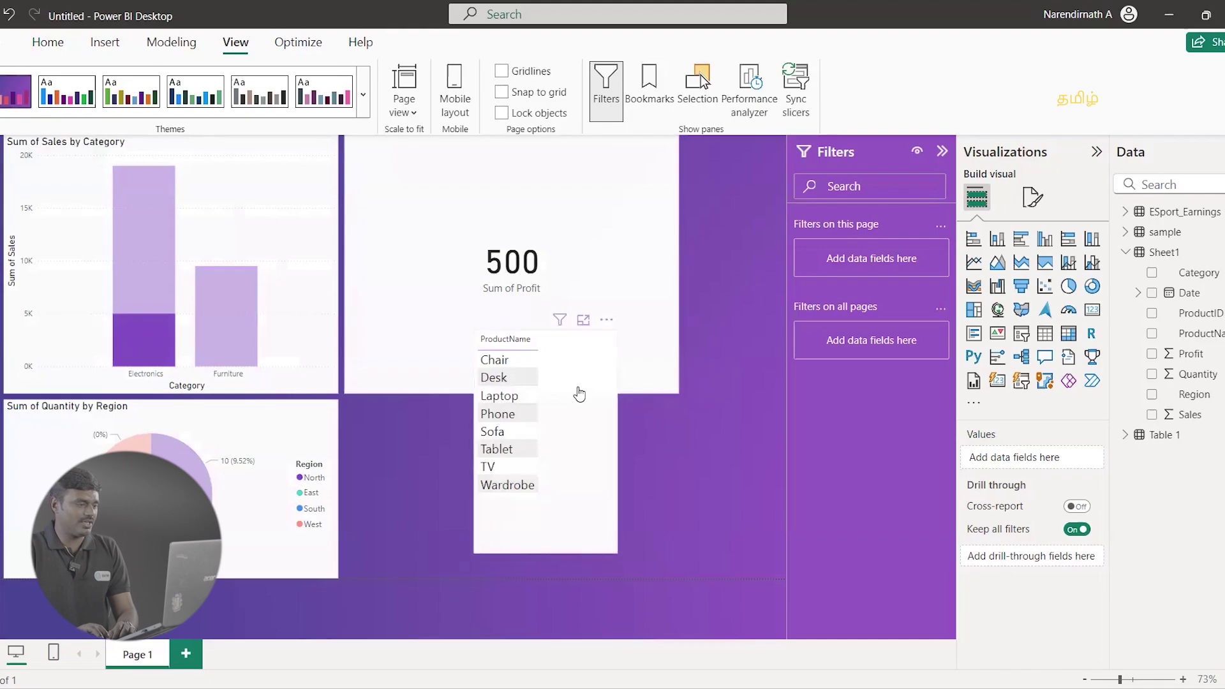
# Step: Shrink the product table below the profit card, and reduce the card to a flat box at the page's right edge
pyautogui.moveTo(579, 391); pyautogui.dragTo(563, 488)
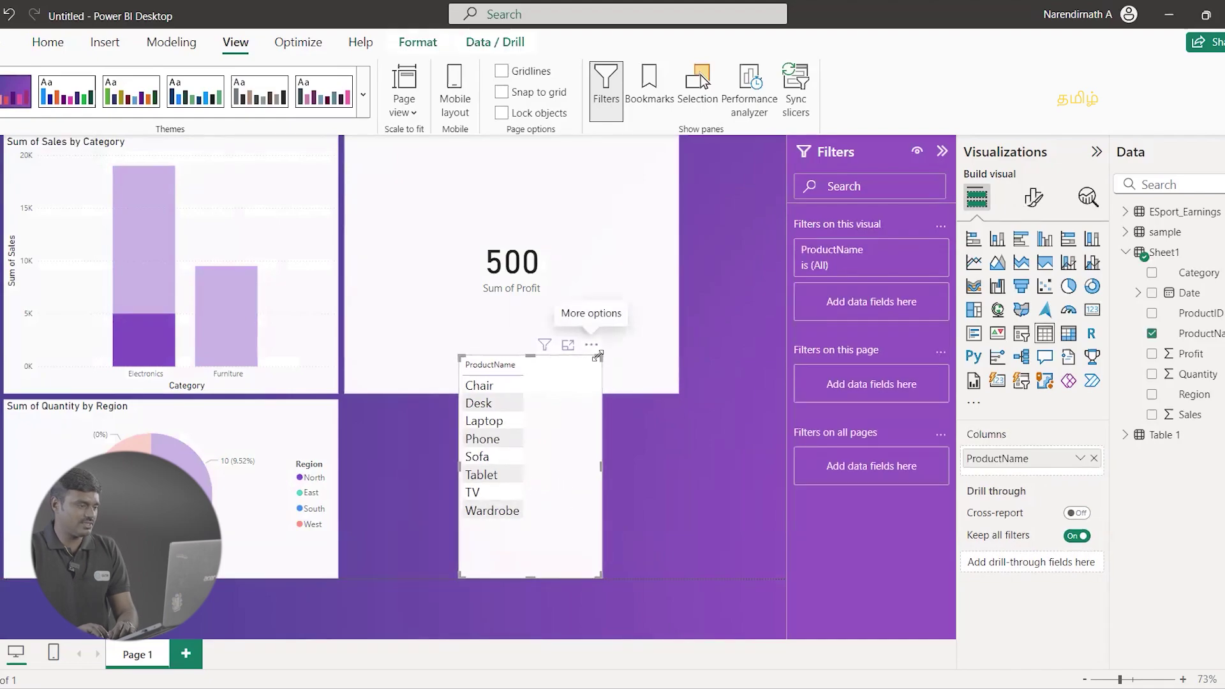
pyautogui.moveTo(602, 356); pyautogui.dragTo(576, 410)
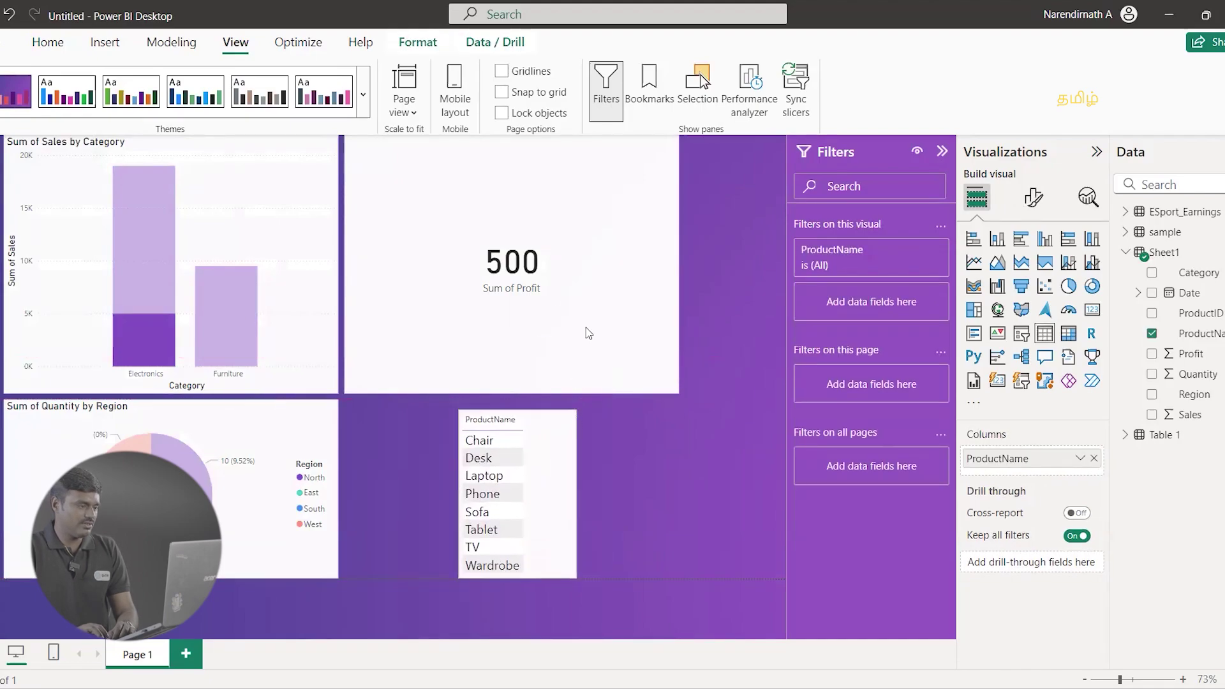
pyautogui.click(607, 260)
pyautogui.moveTo(678, 394); pyautogui.dragTo(761, 258)
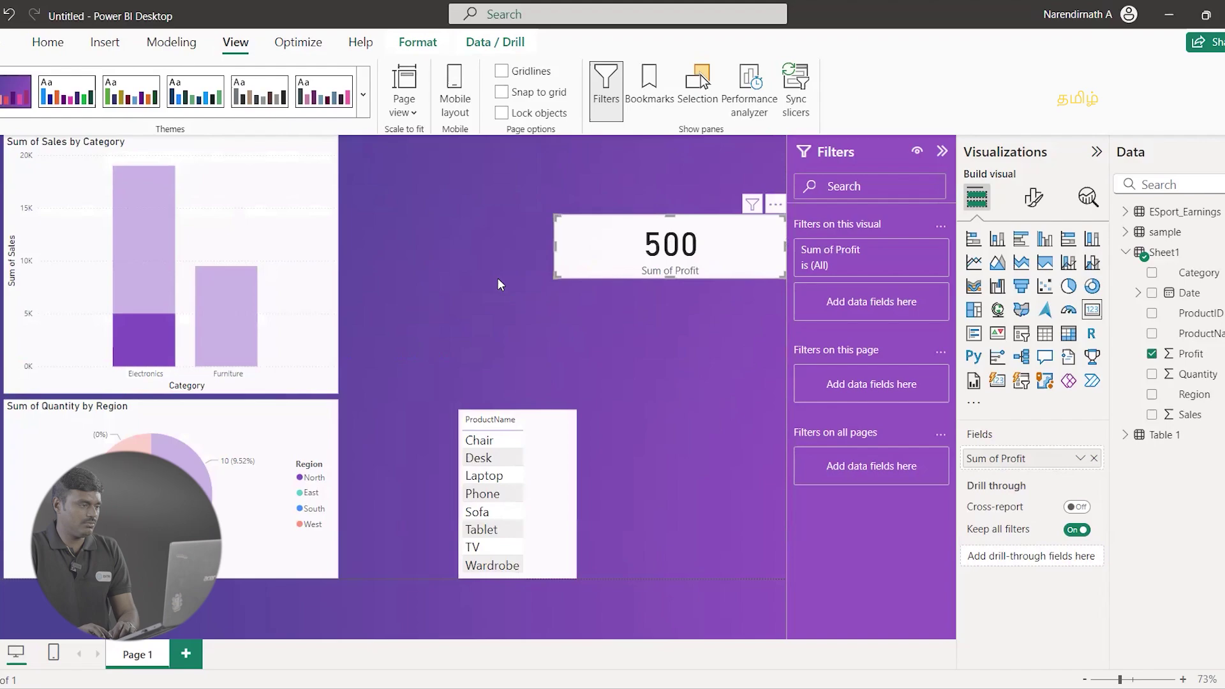
# Step: Move the product table directly beside the column chart and enlarge it, leaving the pie chart beneath the column chart
pyautogui.click(538, 427)
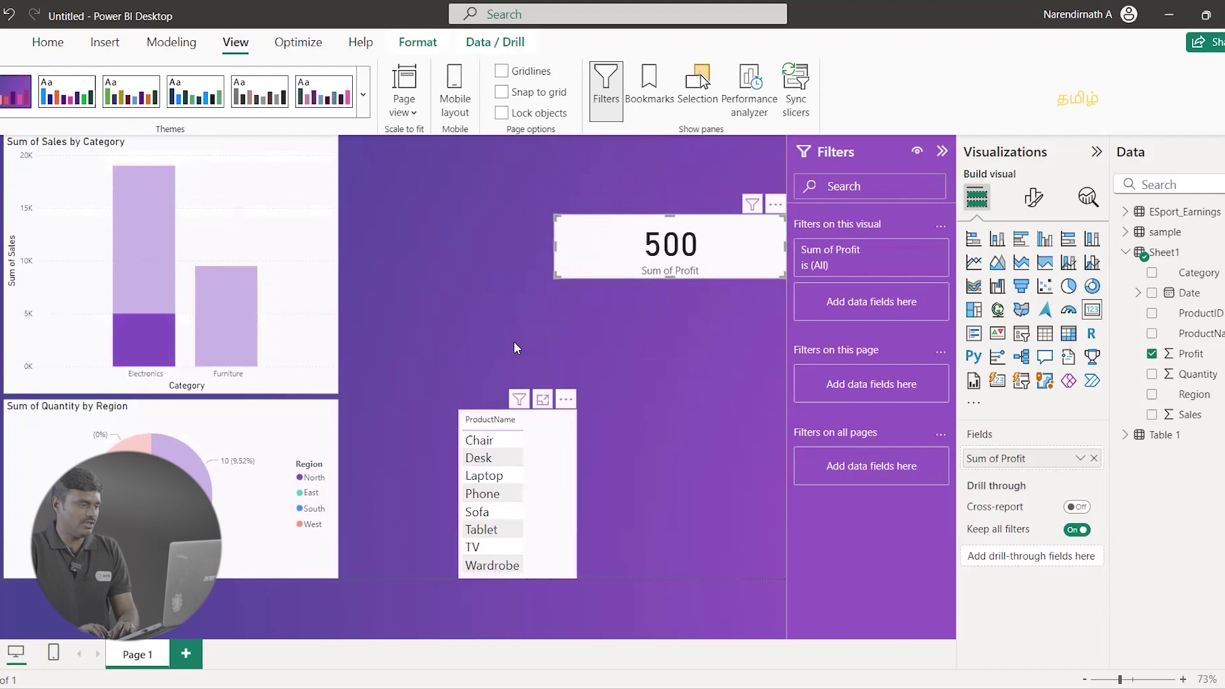
pyautogui.moveTo(538, 426); pyautogui.dragTo(459, 179)
pyautogui.moveTo(497, 326); pyautogui.dragTo(518, 368)
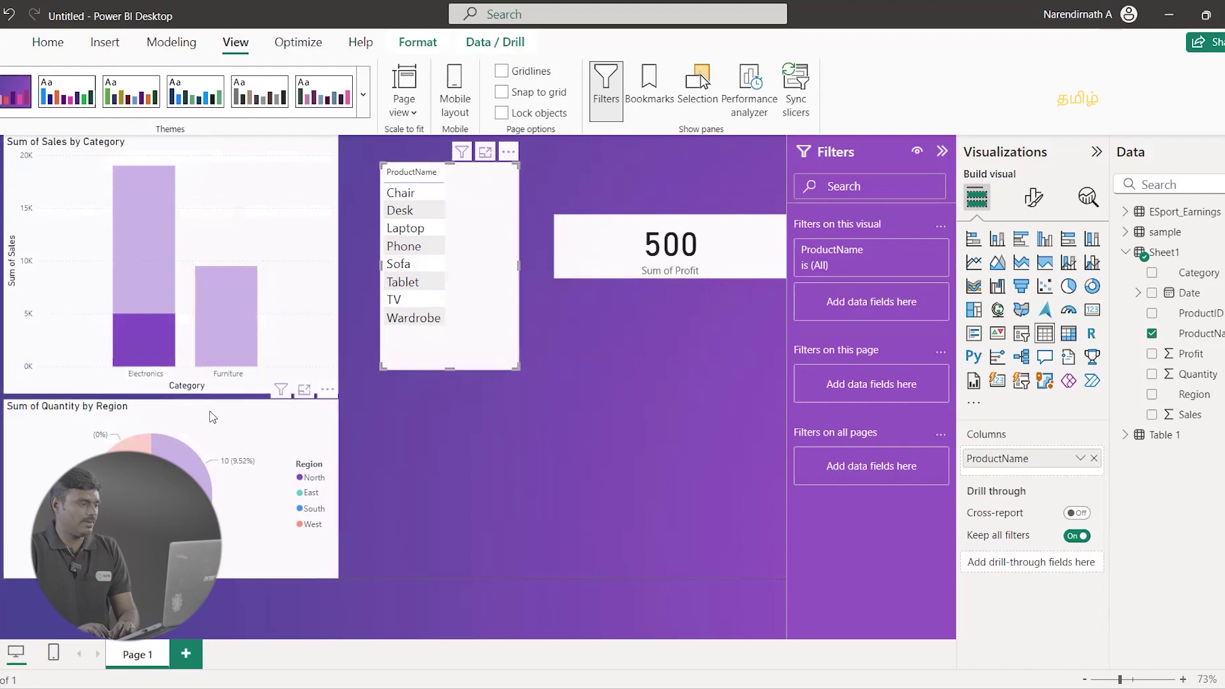
pyautogui.click(234, 422)
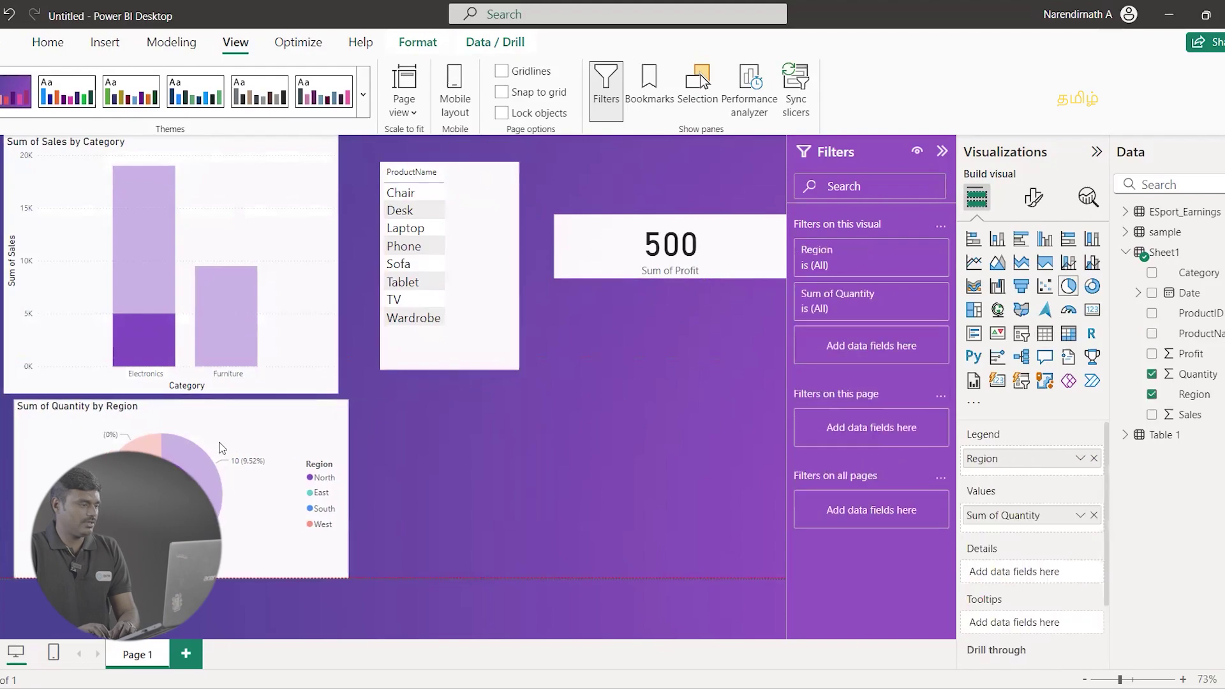
pyautogui.click(646, 425)
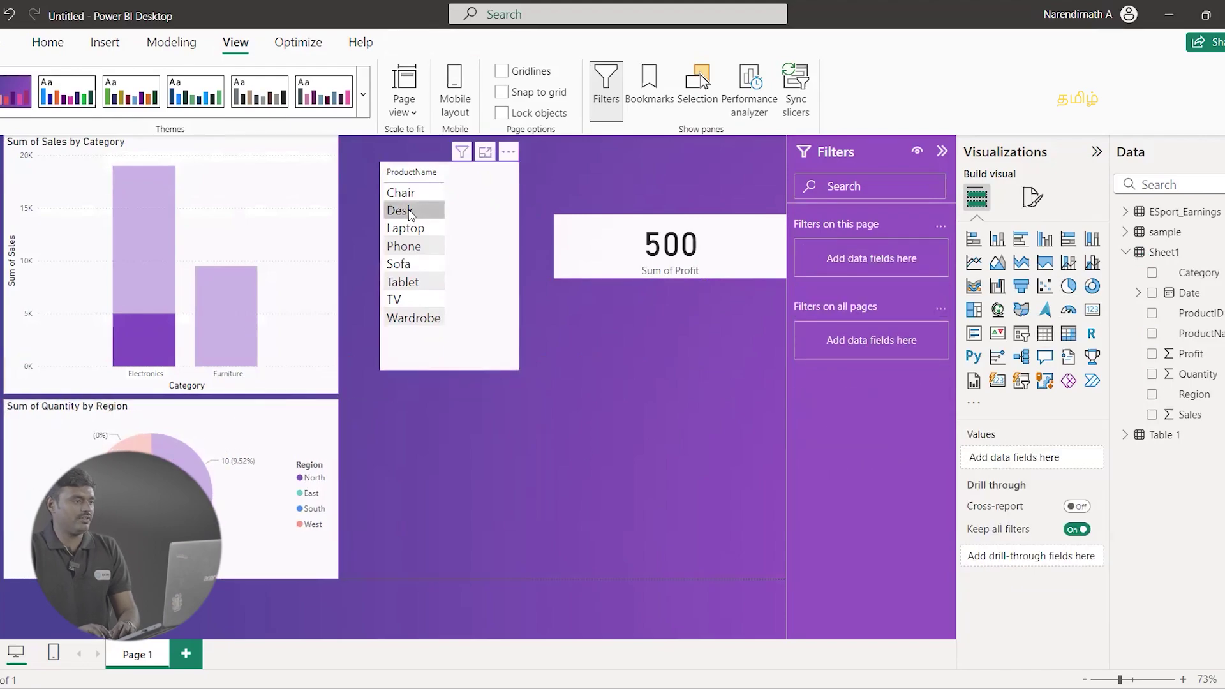
# Step: Select Desk, Phone, Sofa and Tablet in the product table to examine each product's effect on the charts and profit card
pyautogui.click(411, 215)
pyautogui.click(403, 246)
pyautogui.keyDown('ctrl'); pyautogui.click(402, 263); pyautogui.keyUp('ctrl')
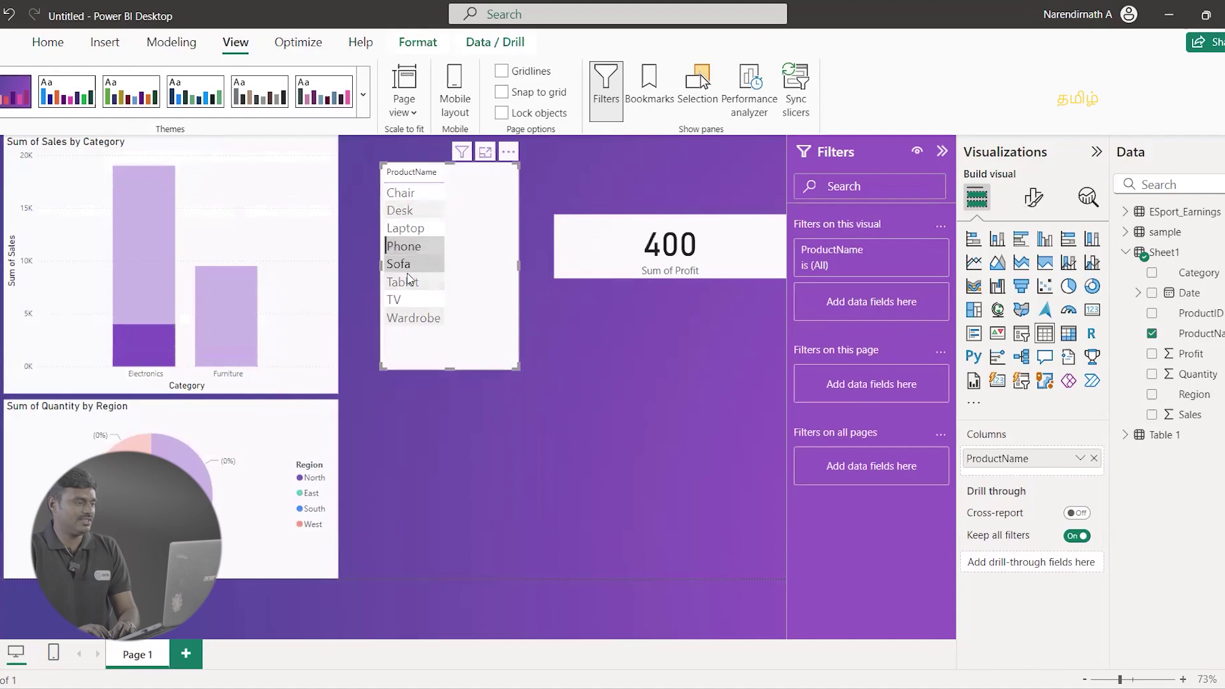
pyautogui.click(402, 263)
pyautogui.click(405, 281)
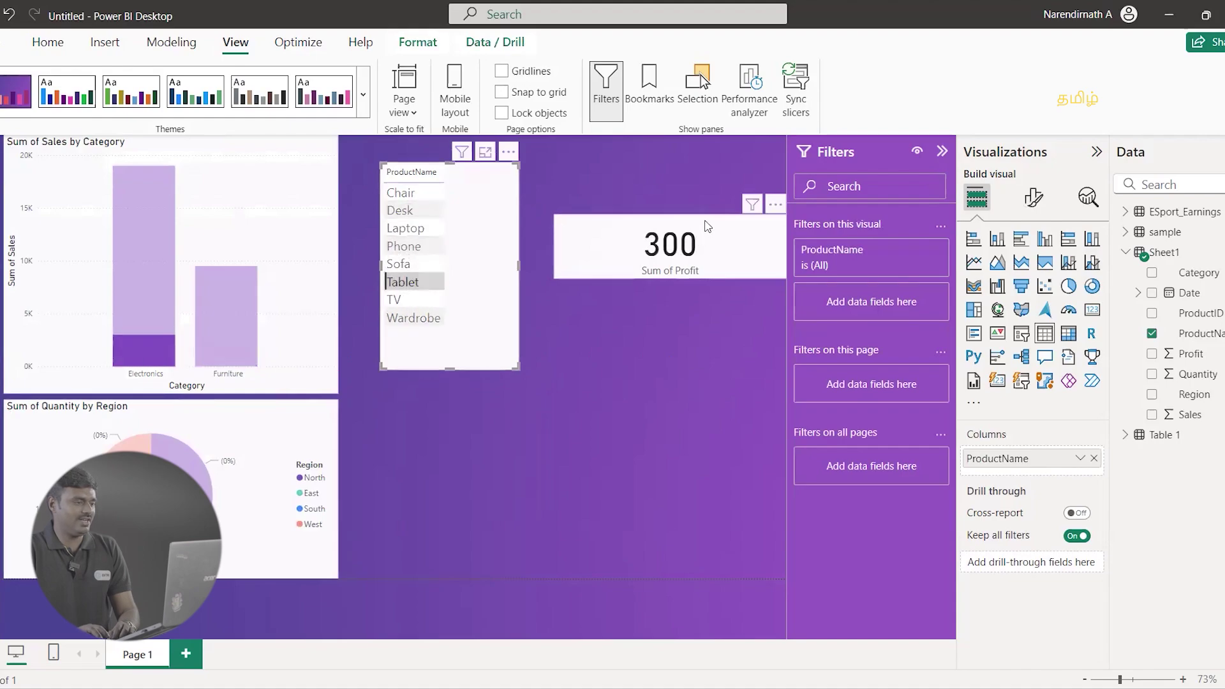
# Step: Place the Sum of Profit card beneath the product table, and select Desk and Chair to examine their effect on the visuals
pyautogui.moveTo(707, 226); pyautogui.dragTo(528, 403)
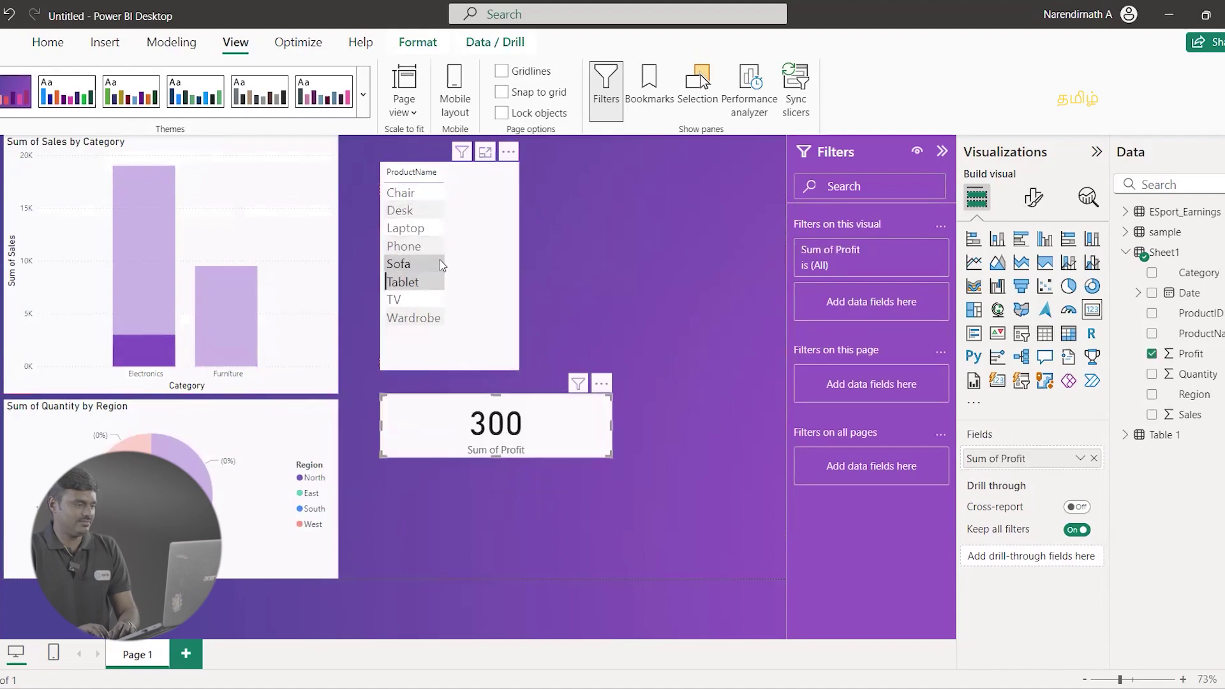
pyautogui.click(423, 209)
pyautogui.click(401, 192)
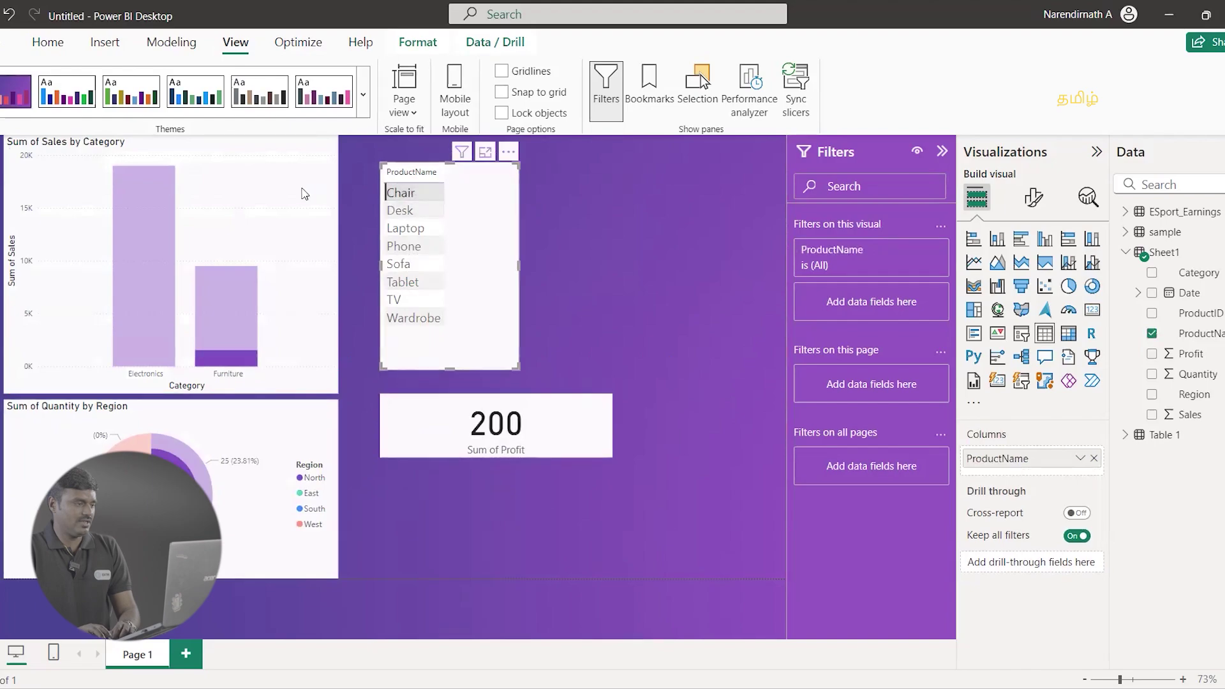
pyautogui.click(304, 194)
pyautogui.click(306, 421)
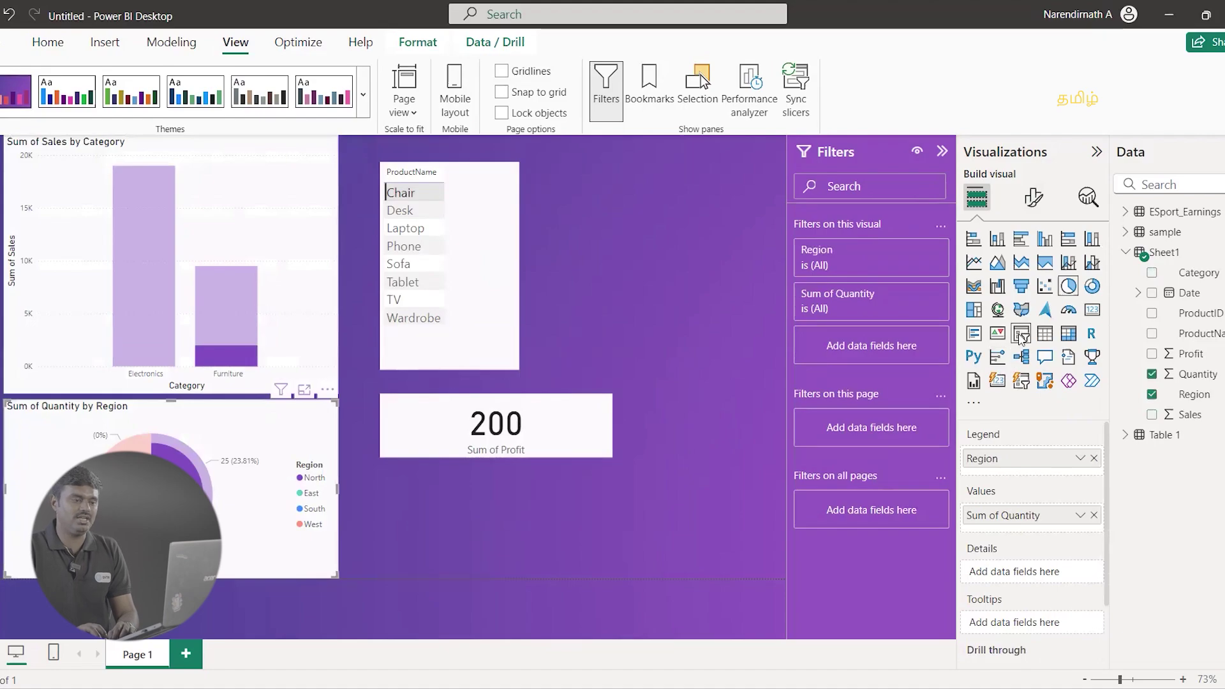
pyautogui.click(1020, 333)
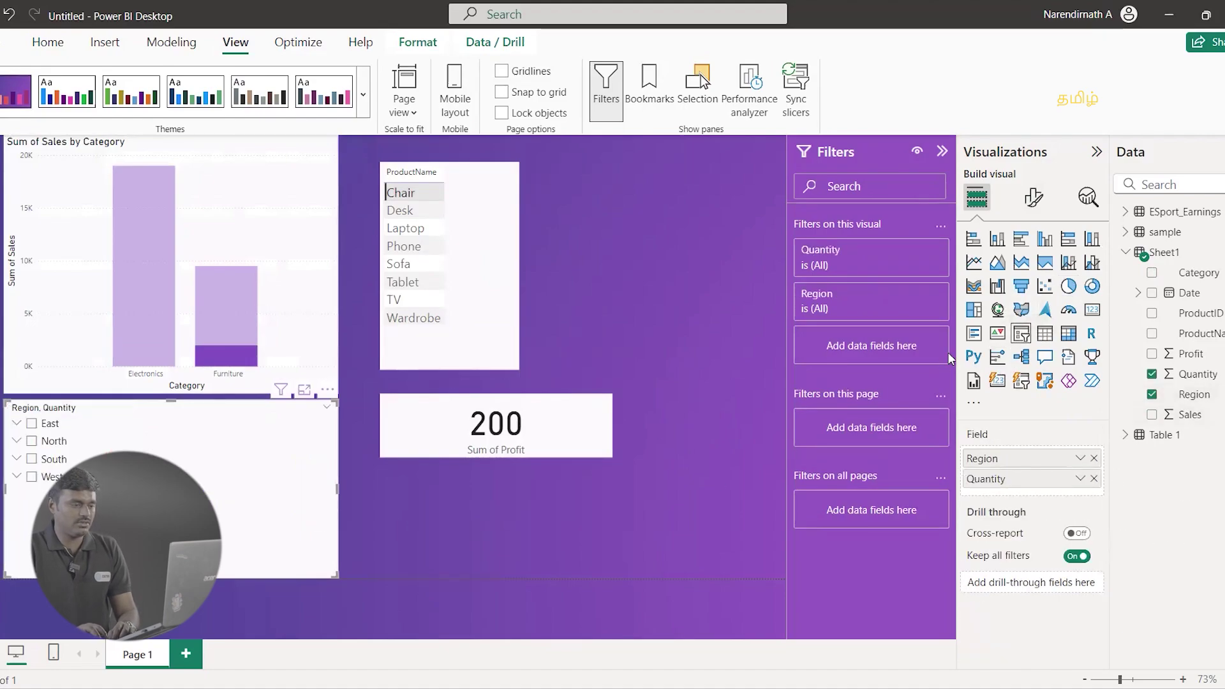
pyautogui.click(587, 480)
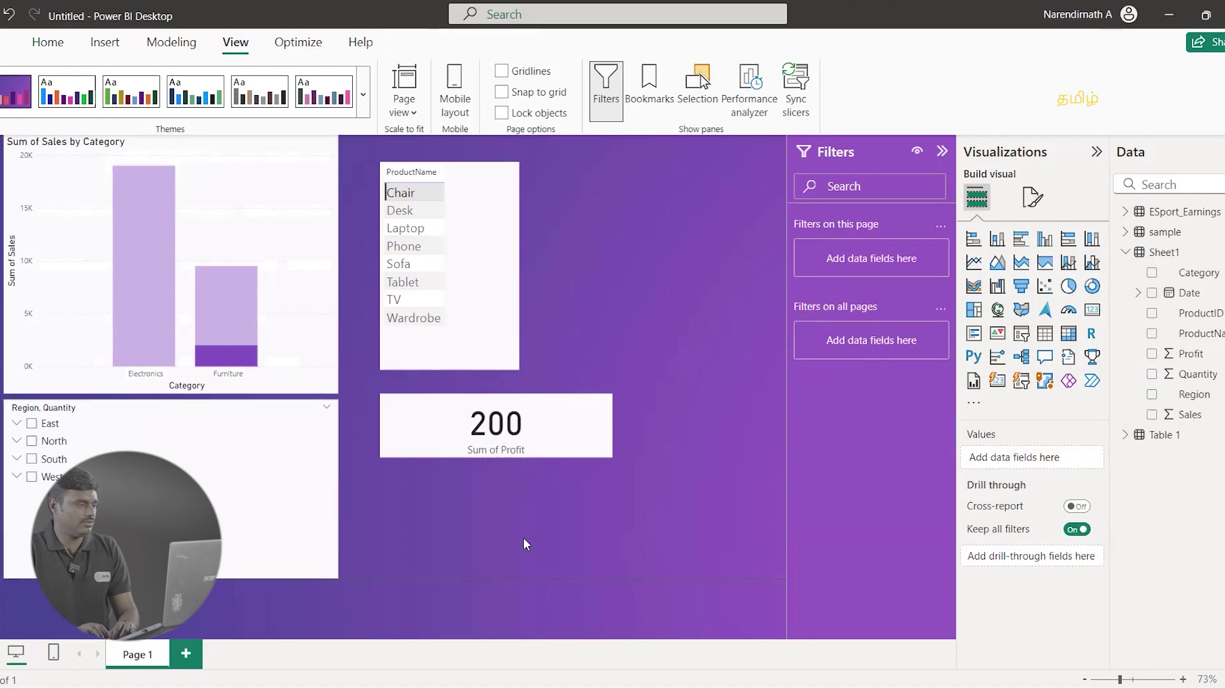
pyautogui.hotkey('ctrl', 'z')
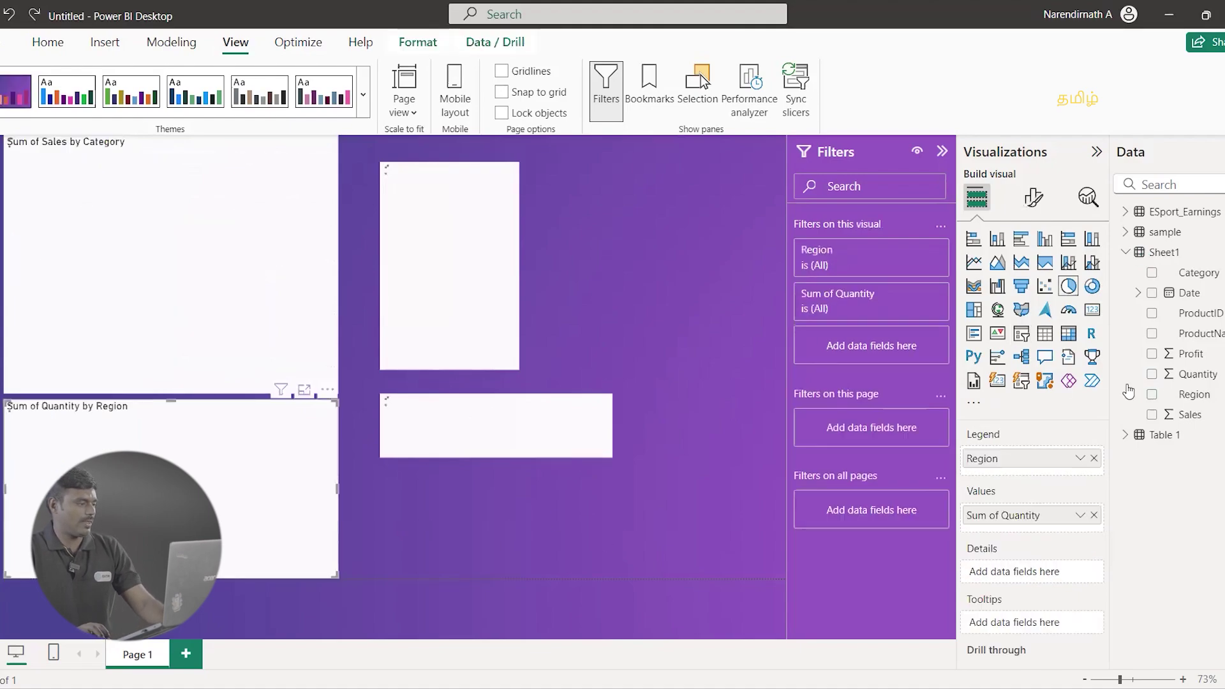
pyautogui.press('Escape')
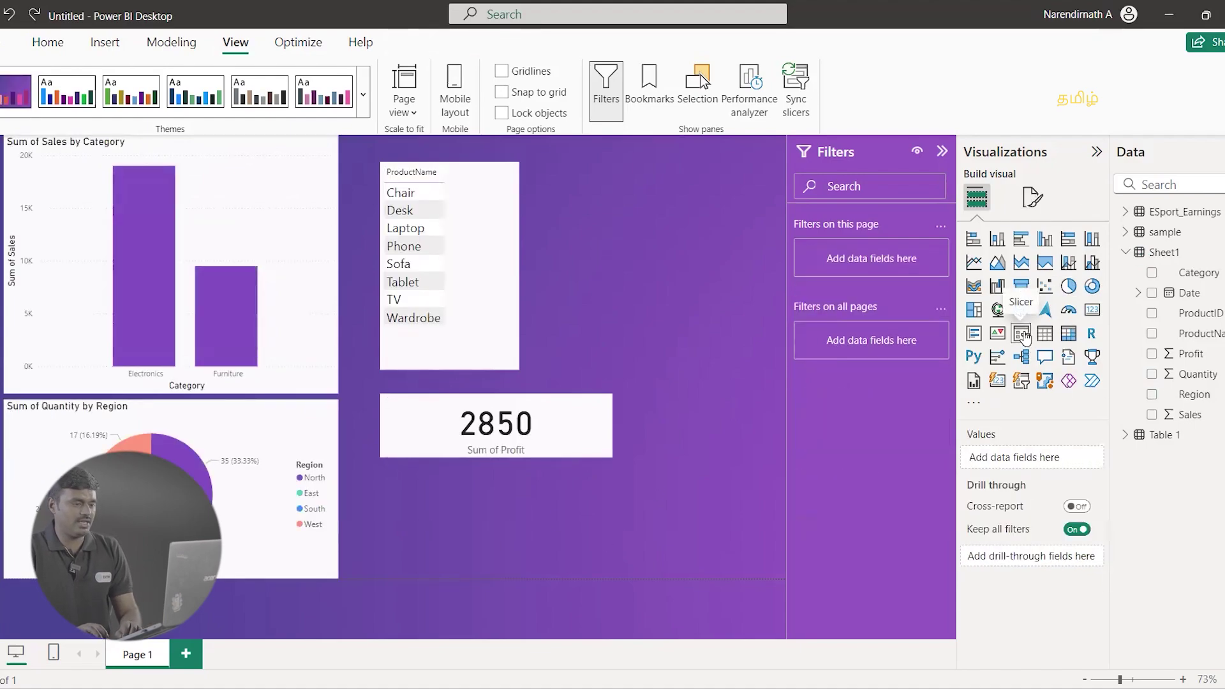
# Step: Add a slicer on the Date field, shorten it and place it beneath the Sum of Profit card
pyautogui.click(1022, 333)
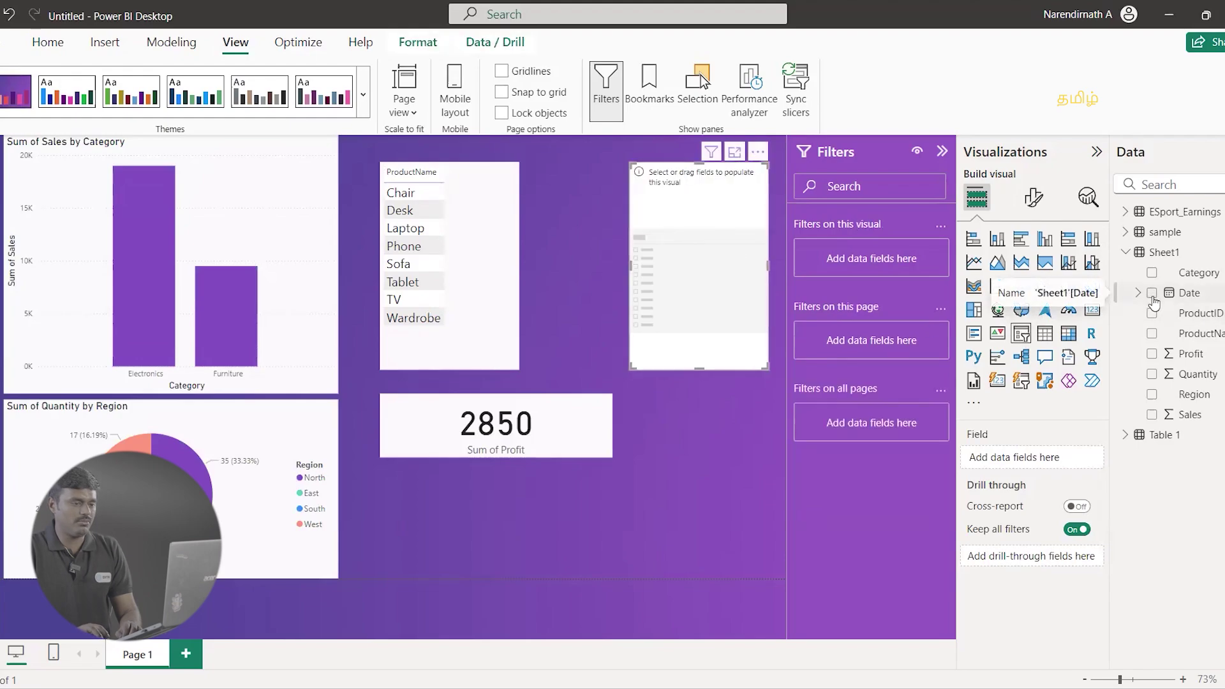
pyautogui.click(1152, 293)
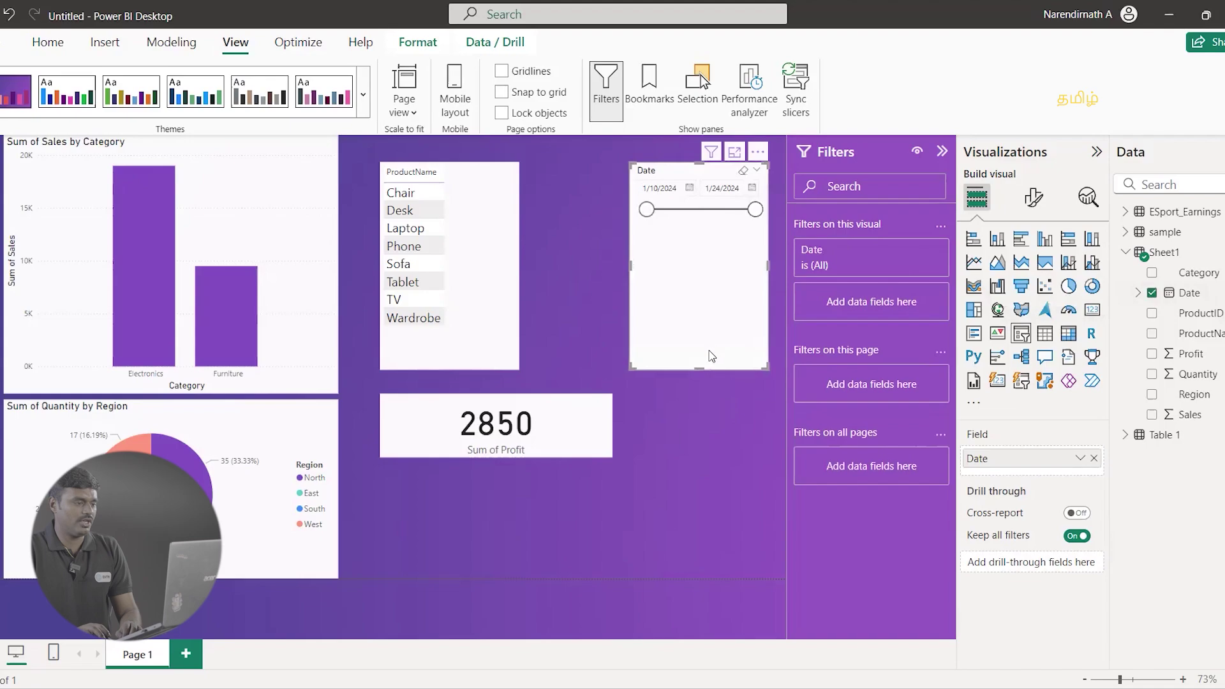
pyautogui.moveTo(699, 368); pyautogui.dragTo(468, 513)
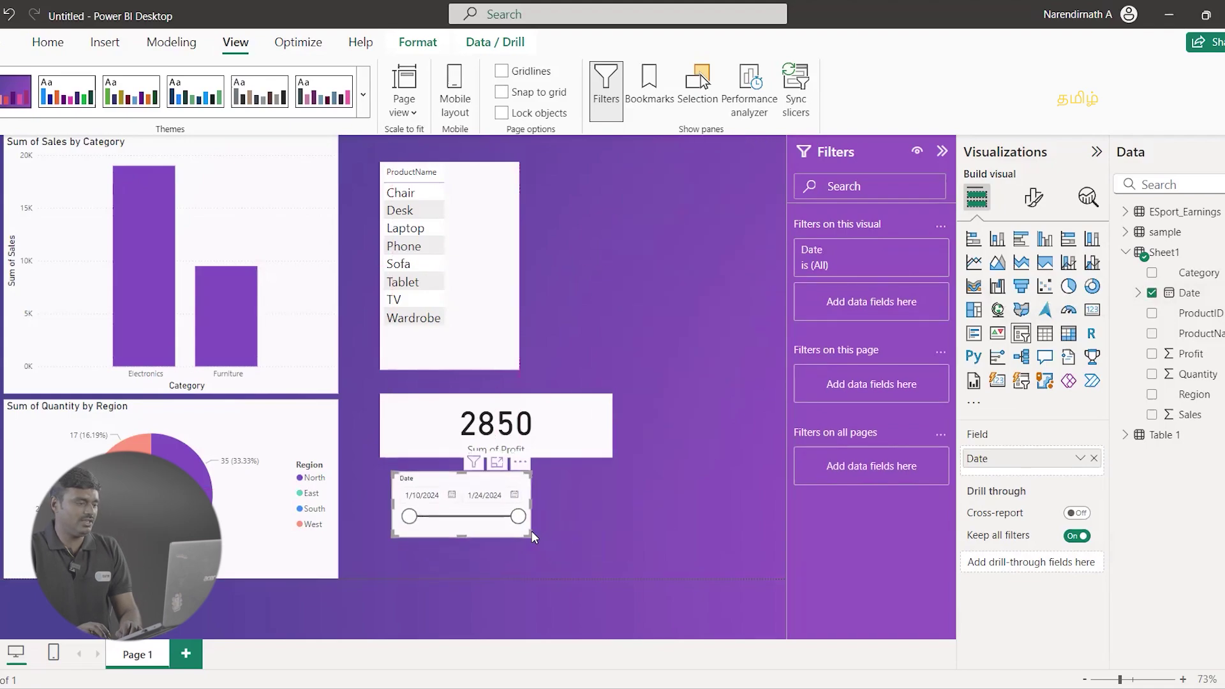
# Step: Widen the date slicer, and try end dates of 1/16/2024 and 1/21/2024 to filter the report
pyautogui.moveTo(529, 536); pyautogui.dragTo(503, 514)
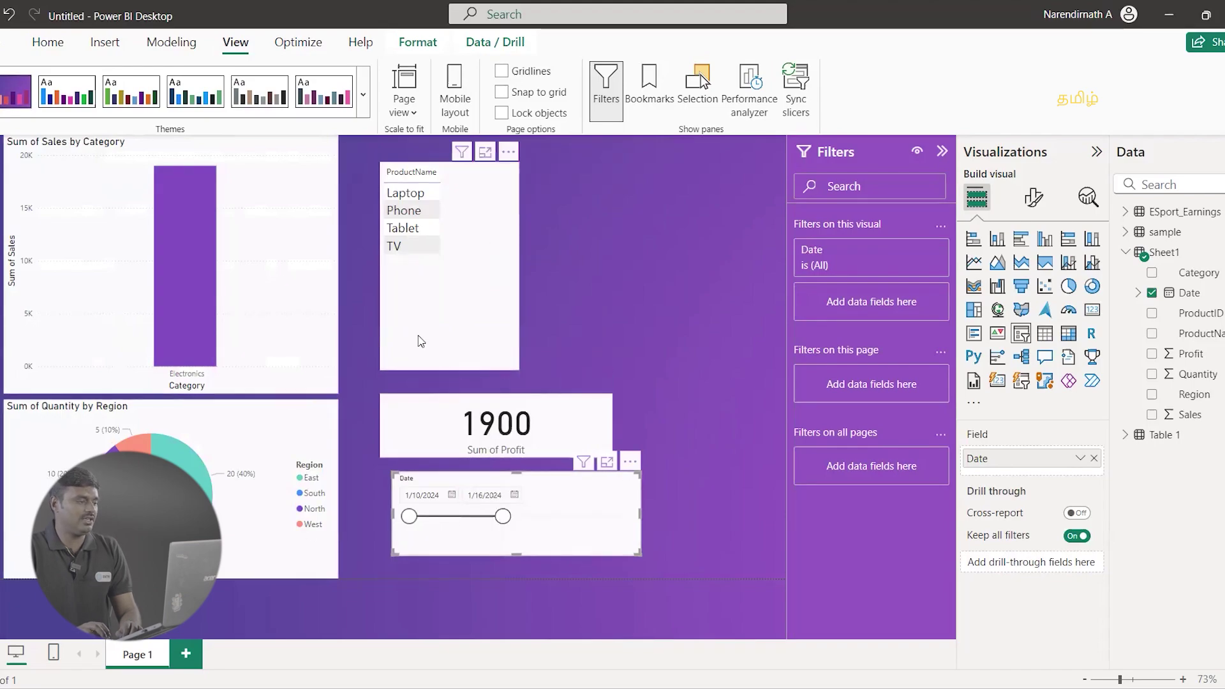
pyautogui.moveTo(504, 515); pyautogui.dragTo(592, 525)
# Step: Browse the start date calendar of the date slicer and set the start date to January 20, 2024
pyautogui.click(452, 495)
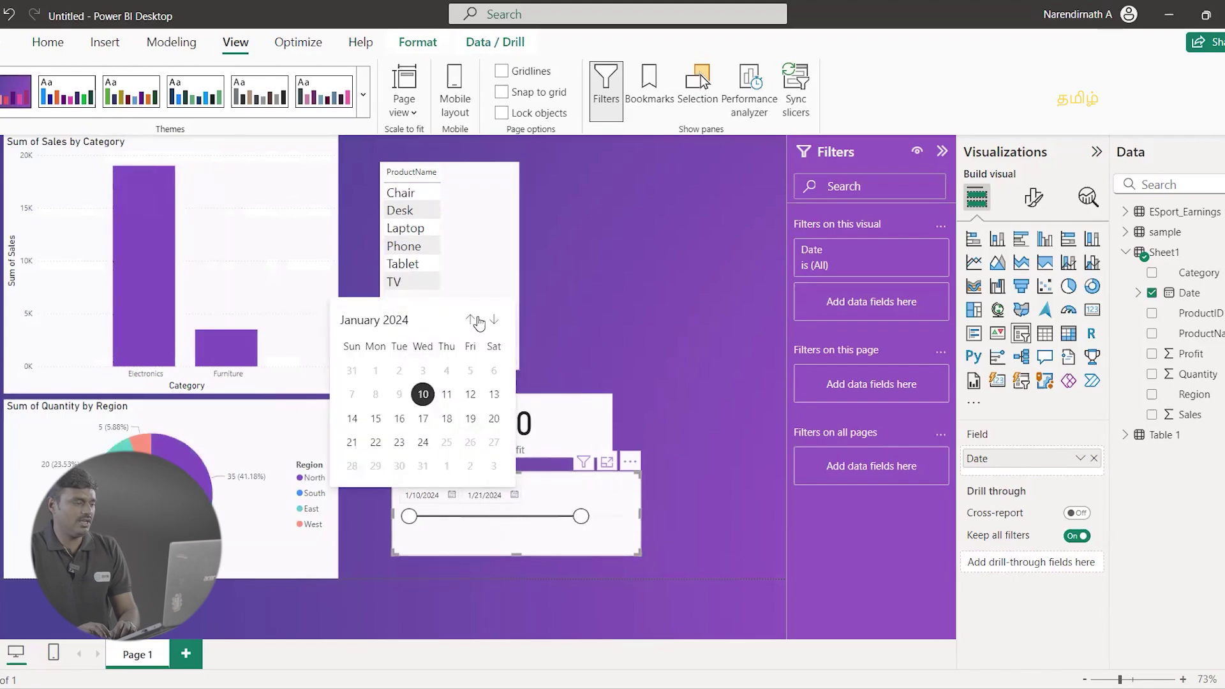
pyautogui.click(493, 320)
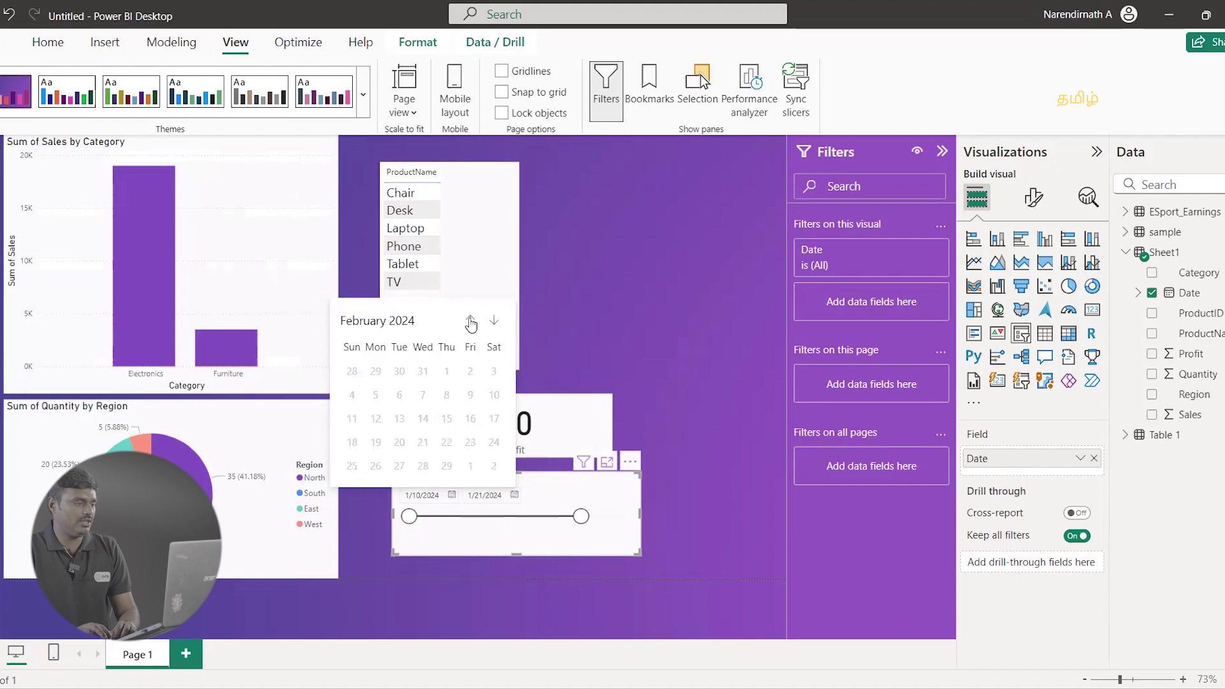
pyautogui.click(470, 322)
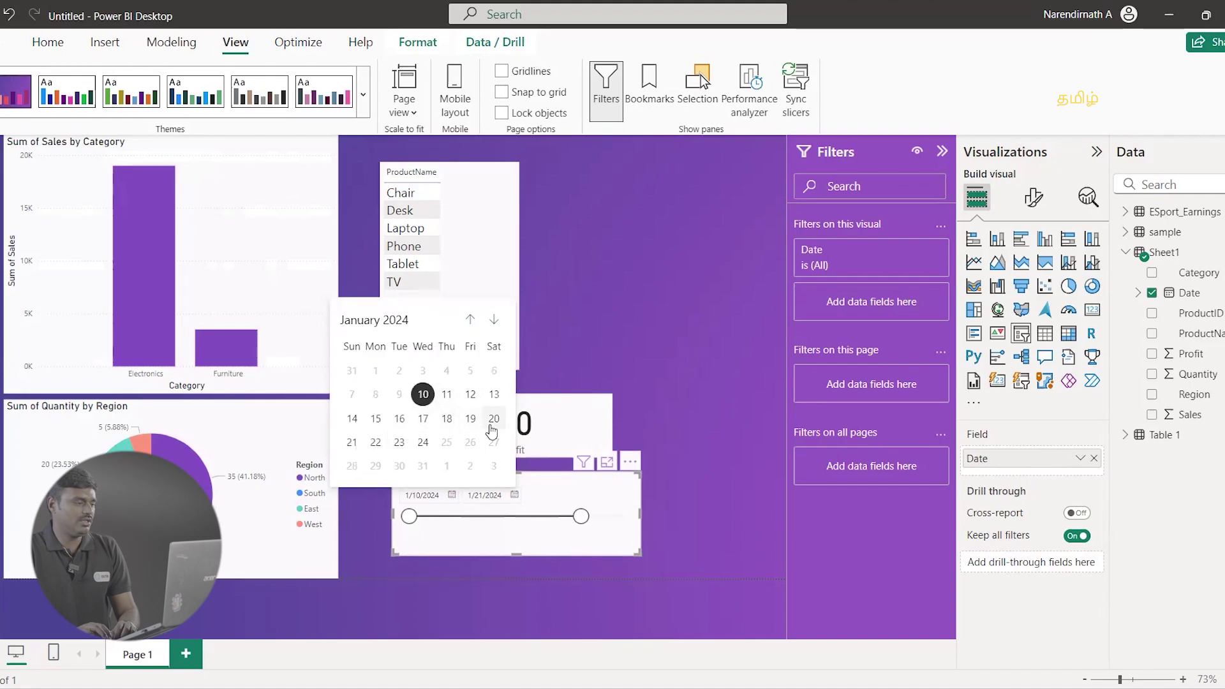
pyautogui.click(494, 420)
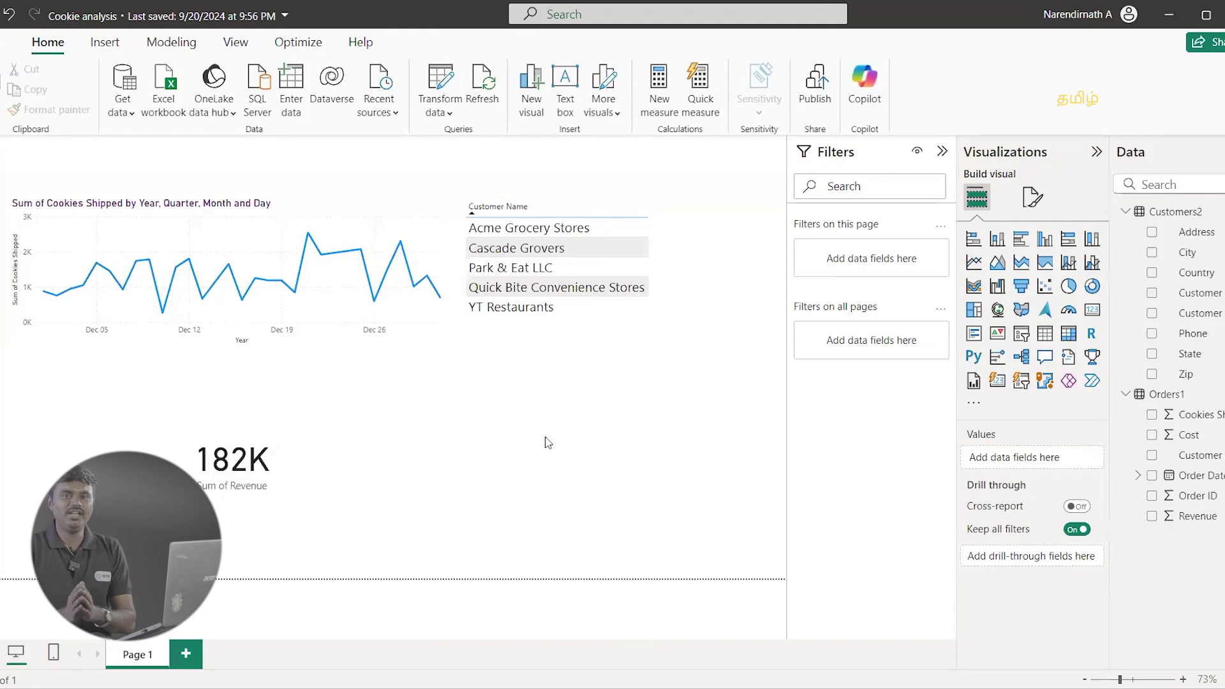
# Step: Examine the Customers2 and Orders1 tables and the relationship between them in the model view
pyautogui.click(1171, 217)
pyautogui.click(1178, 395)
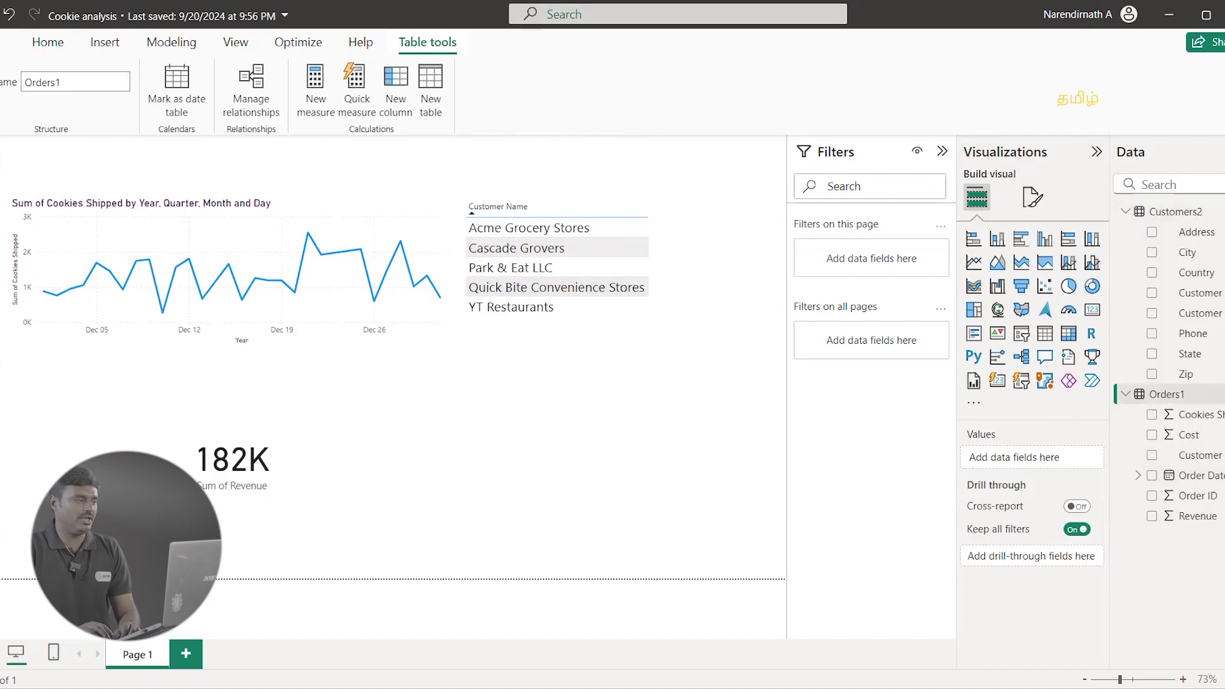
pyautogui.click(5, 212)
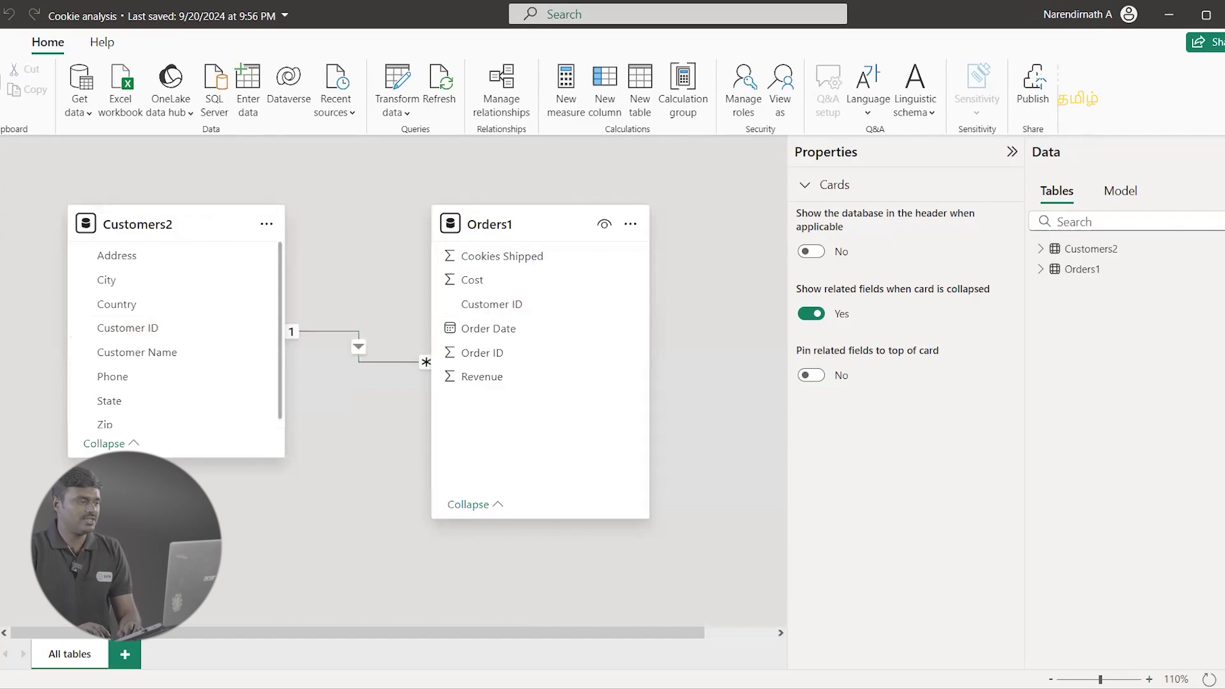
# Step: Return to the report and select YT Restaurants and Cascade Grovers in the customer table to examine their effect on the chart and card
pyautogui.click(5, 153)
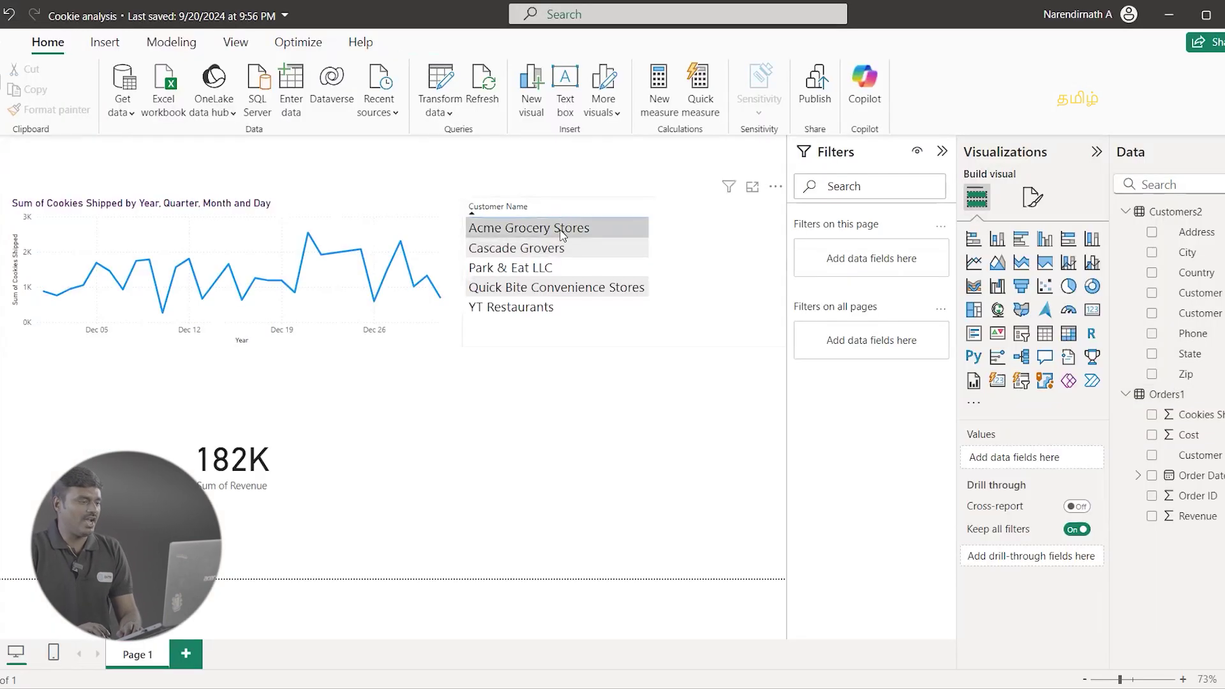
pyautogui.click(529, 308)
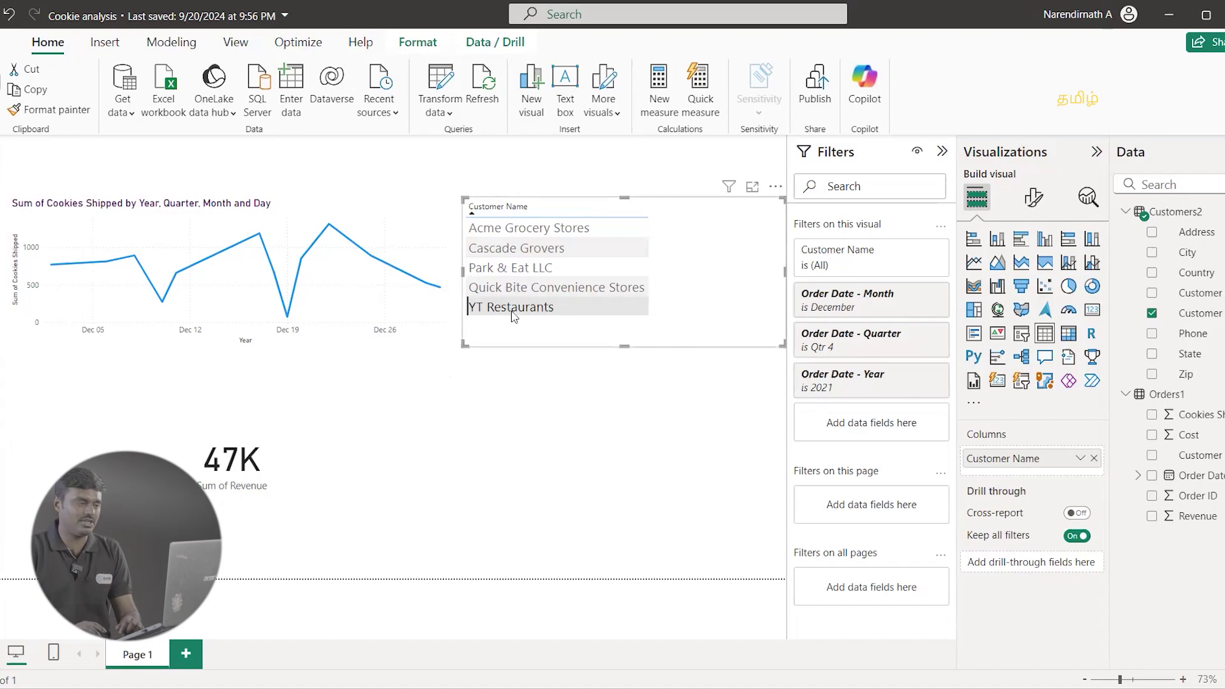
pyautogui.click(518, 254)
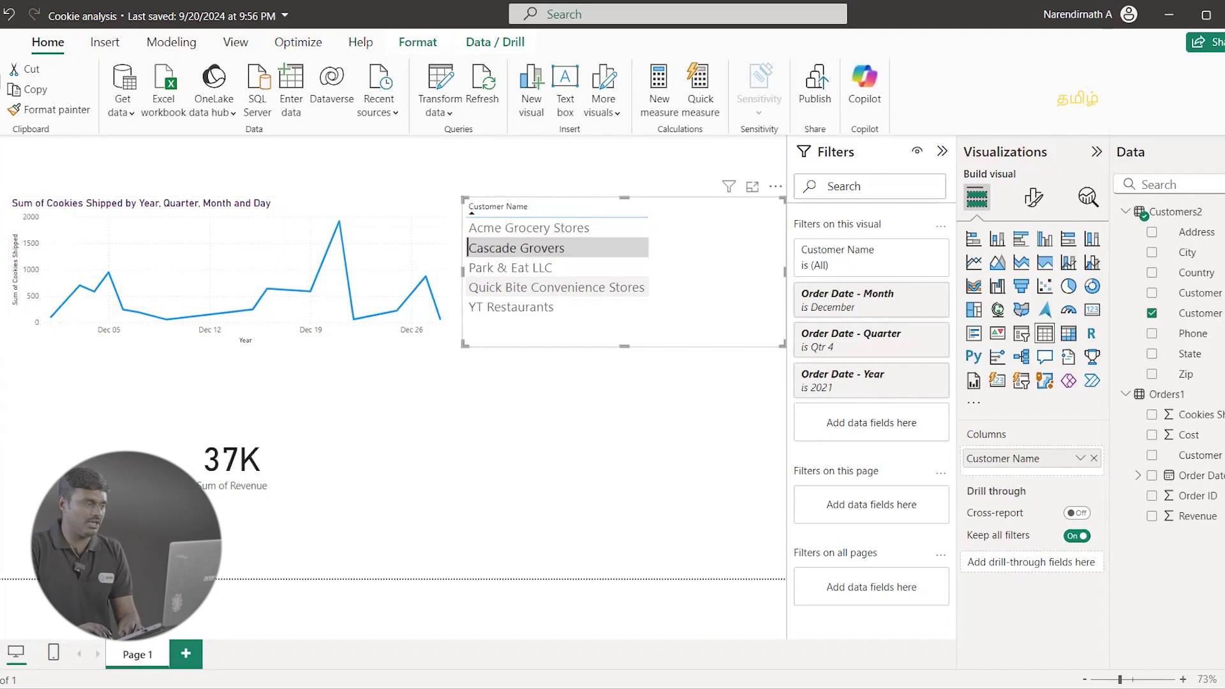
# Step: Delete the relationship between Customers2 and Orders1, and check cross-filtering in the report by selecting YT Restaurants
pyautogui.click(5, 220)
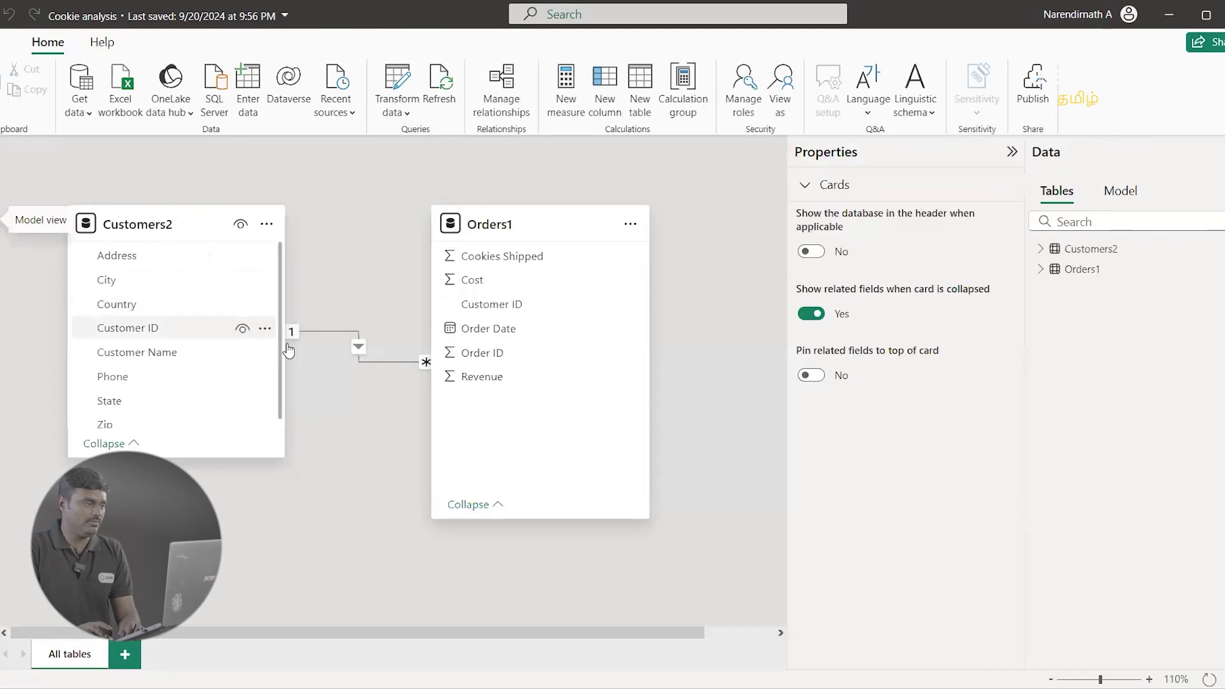
pyautogui.click(360, 351)
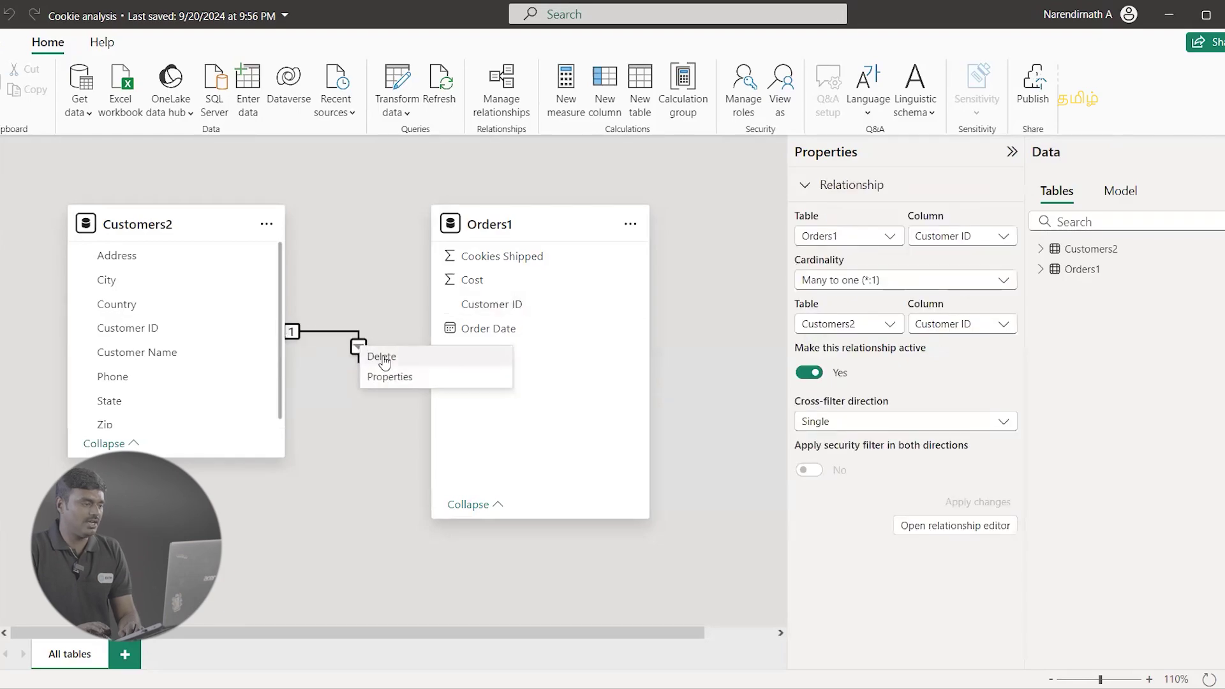
pyautogui.click(430, 408)
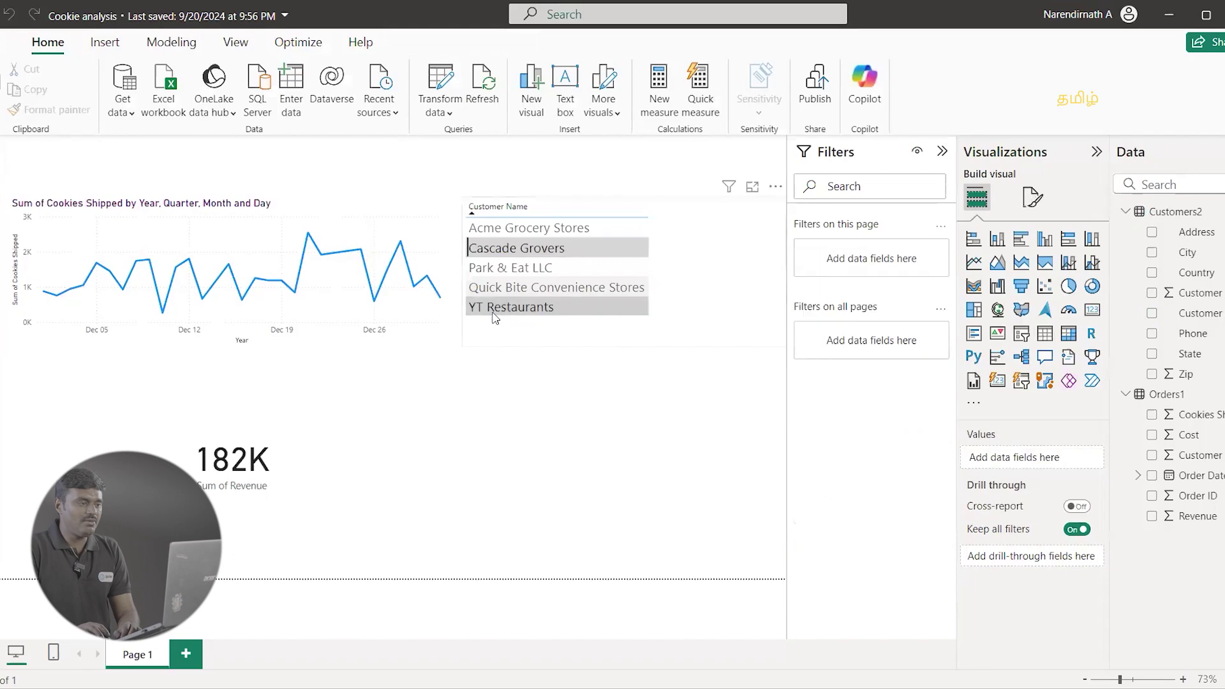
pyautogui.click(490, 315)
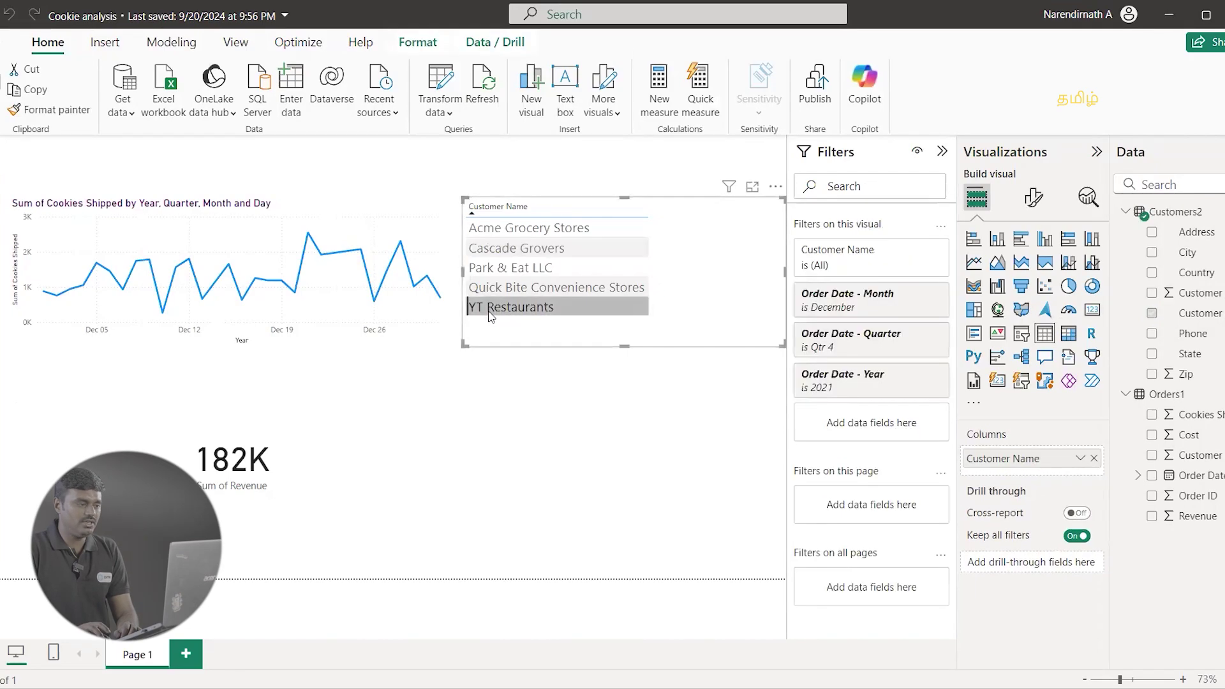
pyautogui.click(566, 406)
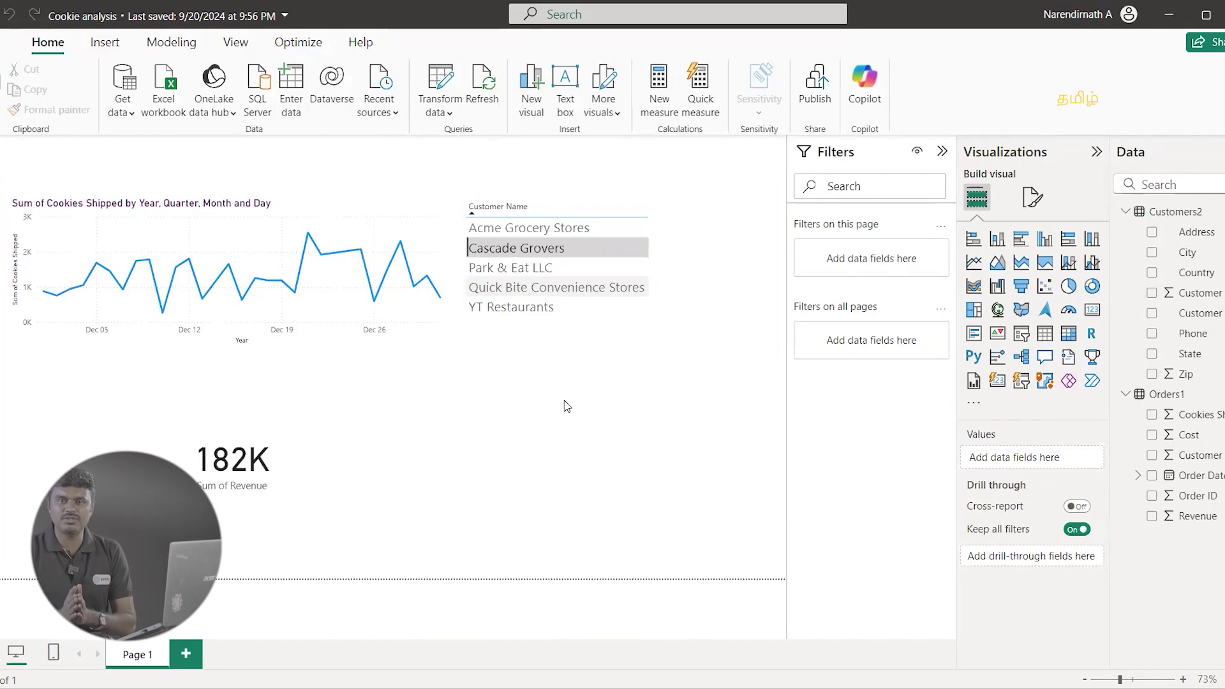
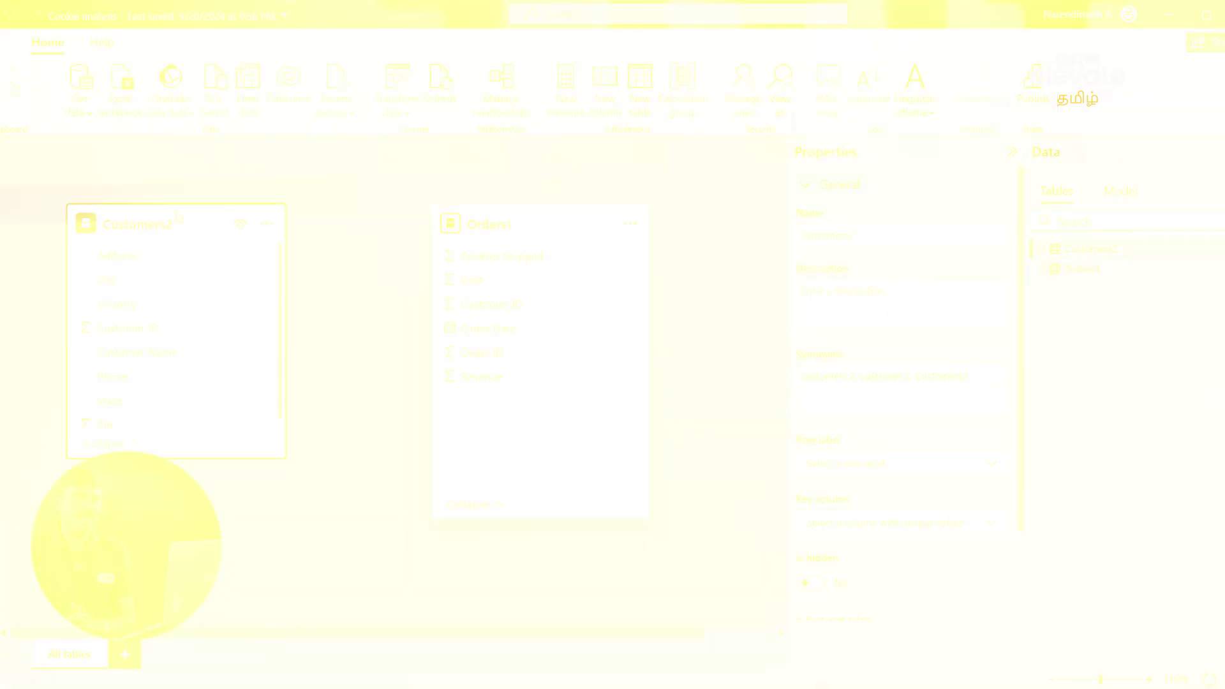
# Step: Create an active one-to-many relationship from Customers2 to Orders1 on Customer ID, with single cross-filter direction
pyautogui.click(178, 217)
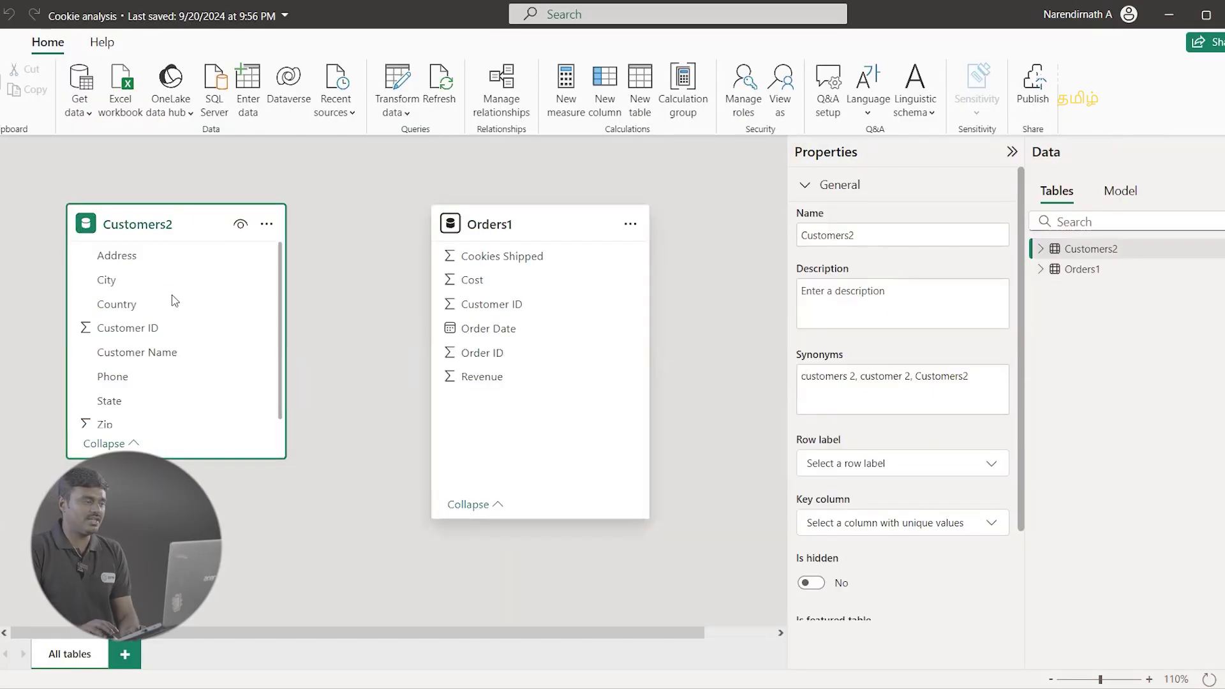
pyautogui.click(166, 328)
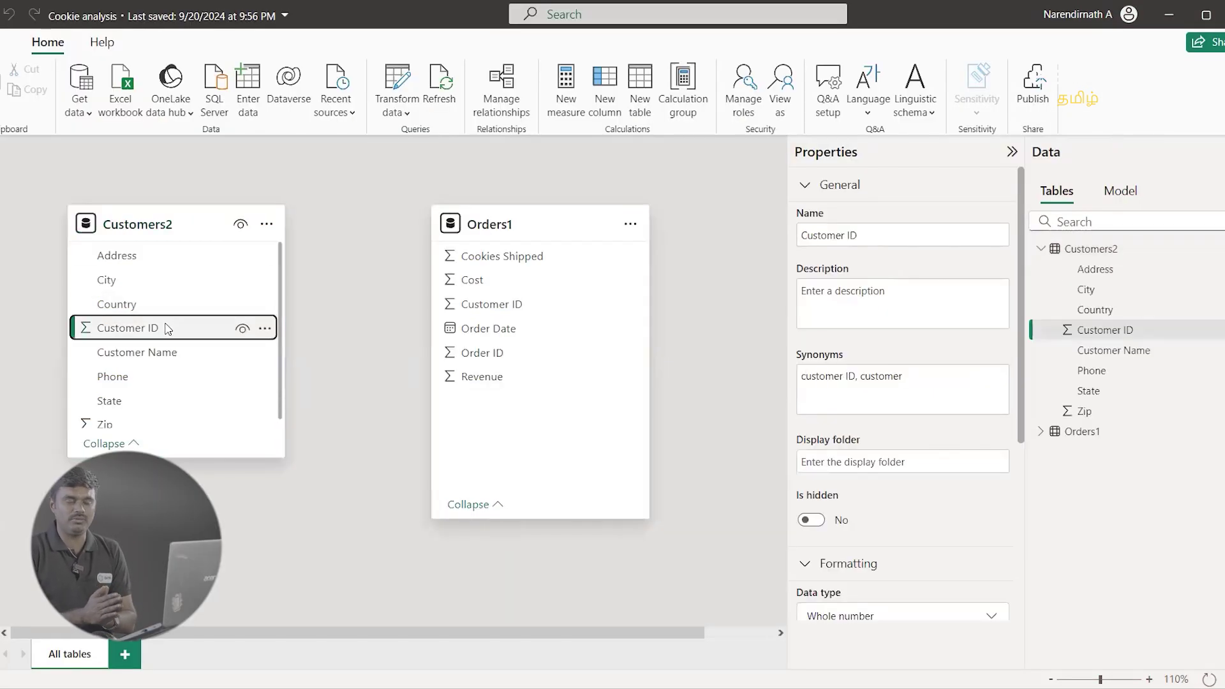
pyautogui.click(573, 218)
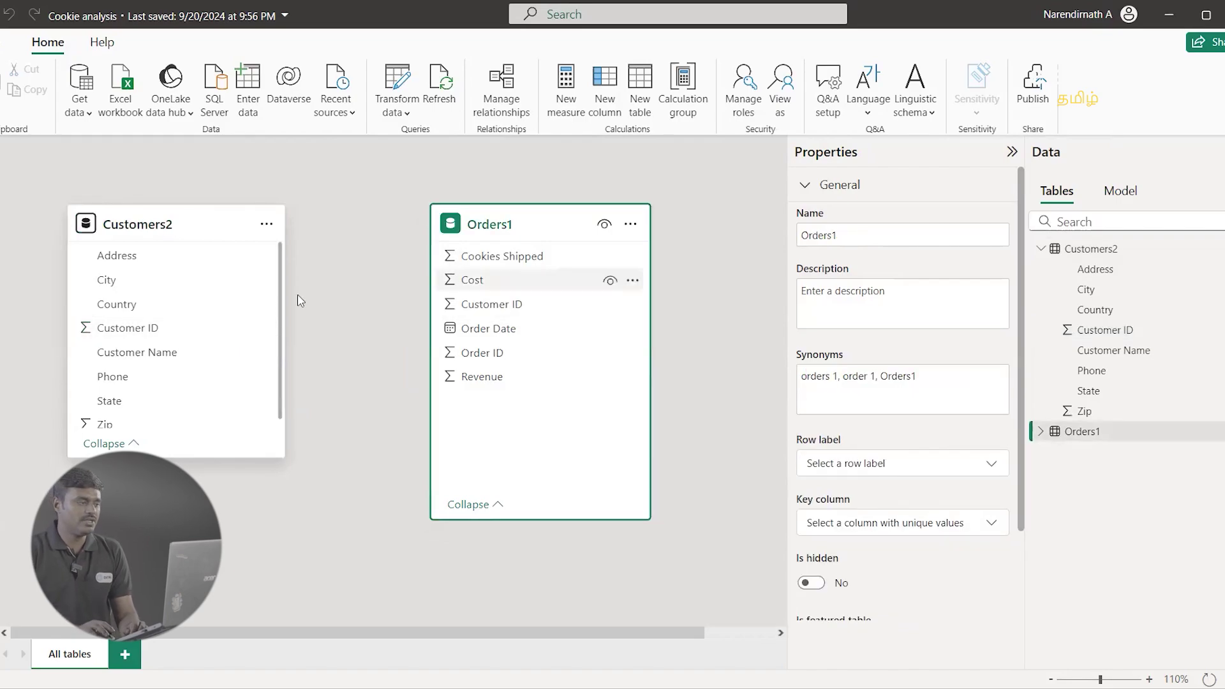
pyautogui.click(132, 329)
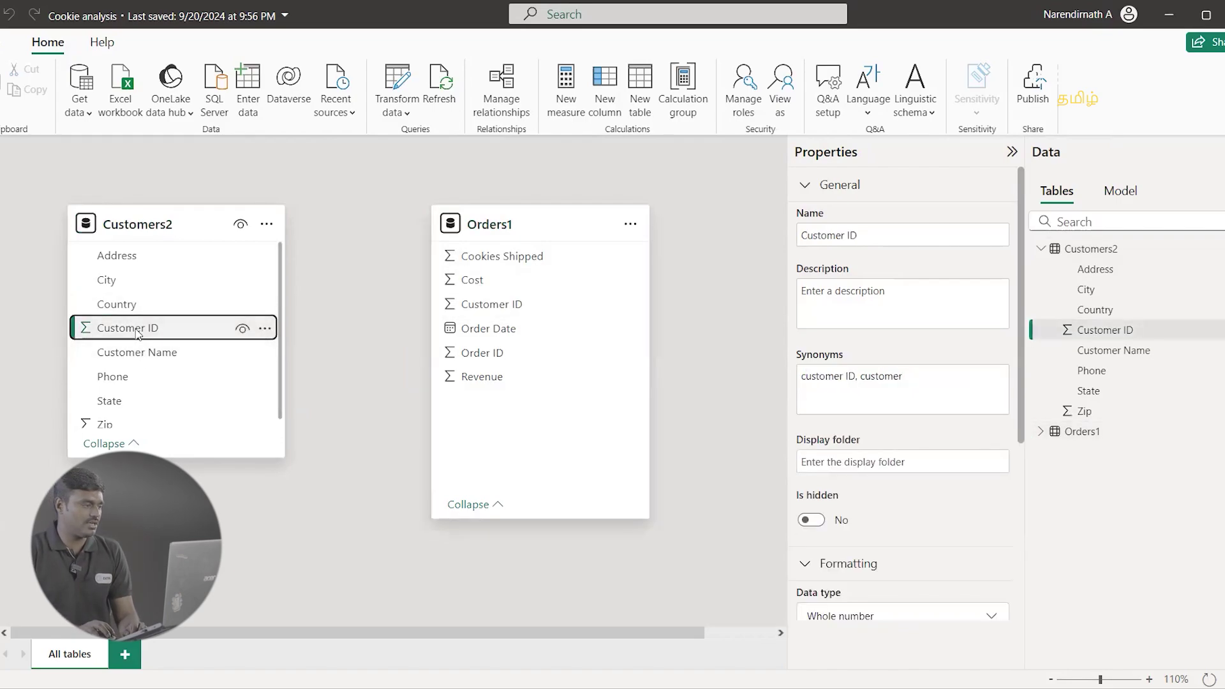
pyautogui.moveTo(125, 330); pyautogui.dragTo(501, 313)
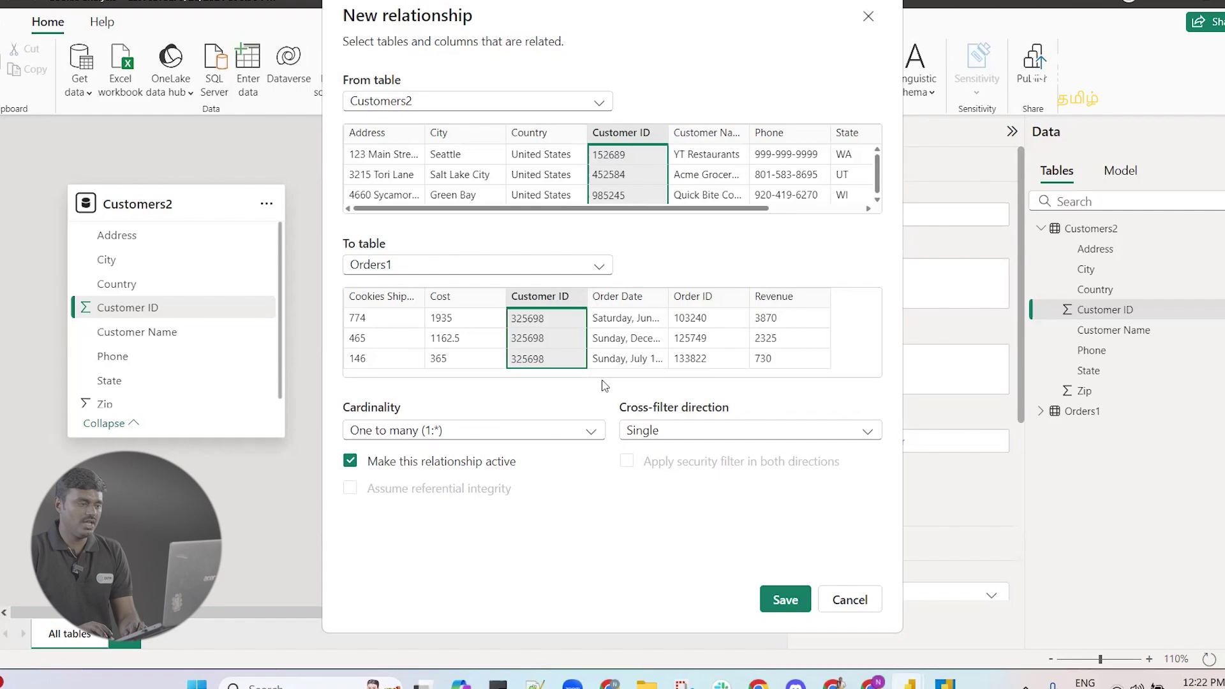
pyautogui.click(794, 605)
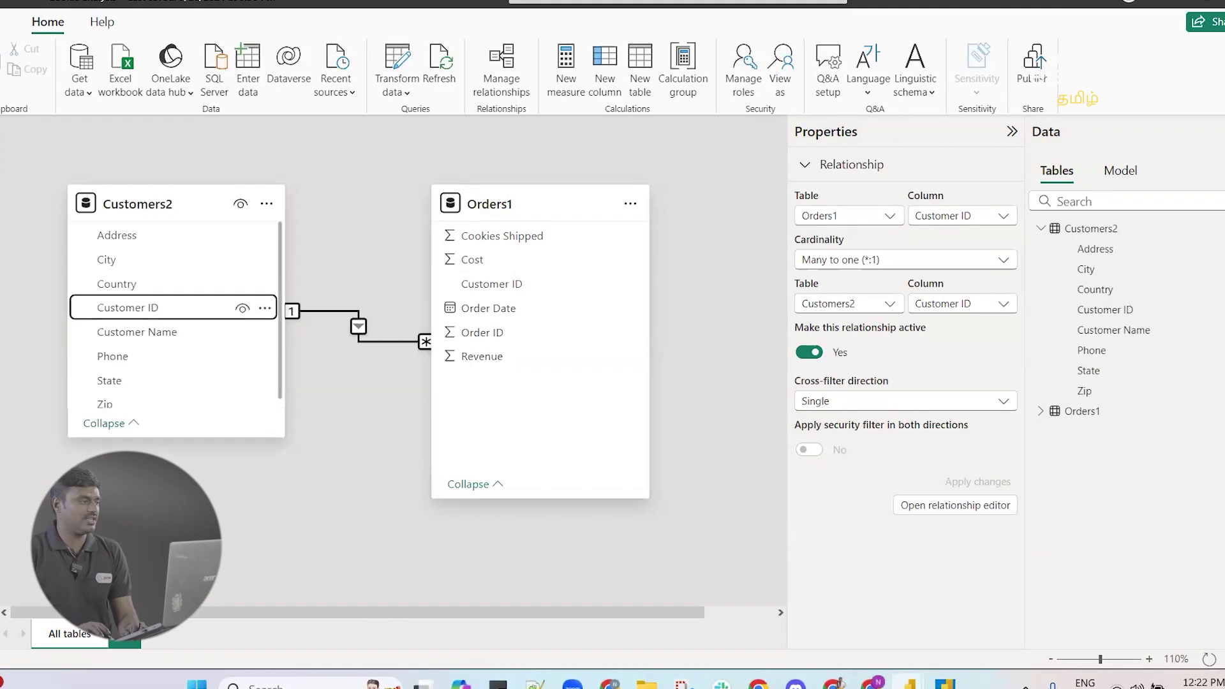
# Step: Test the recreated relationship in the report by selecting YT Restaurants and Cascade Grovers in the customer table
pyautogui.click(8, 127)
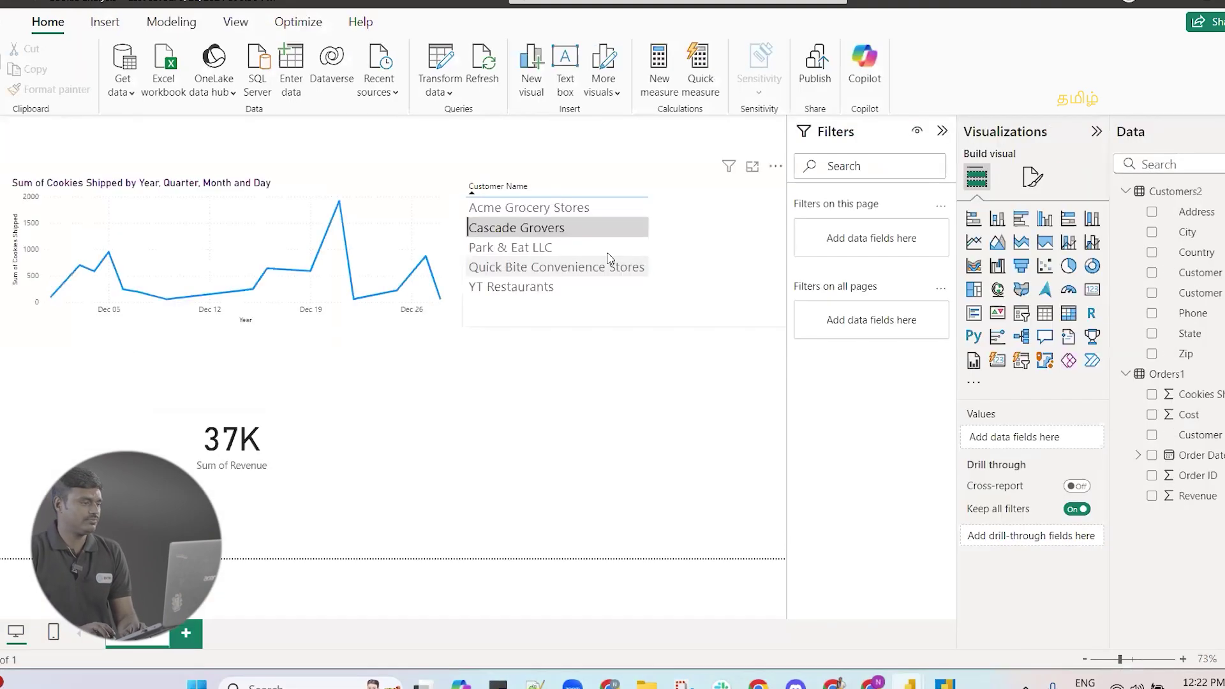
pyautogui.keyDown('ctrl'); pyautogui.click(516, 288); pyautogui.keyUp('ctrl')
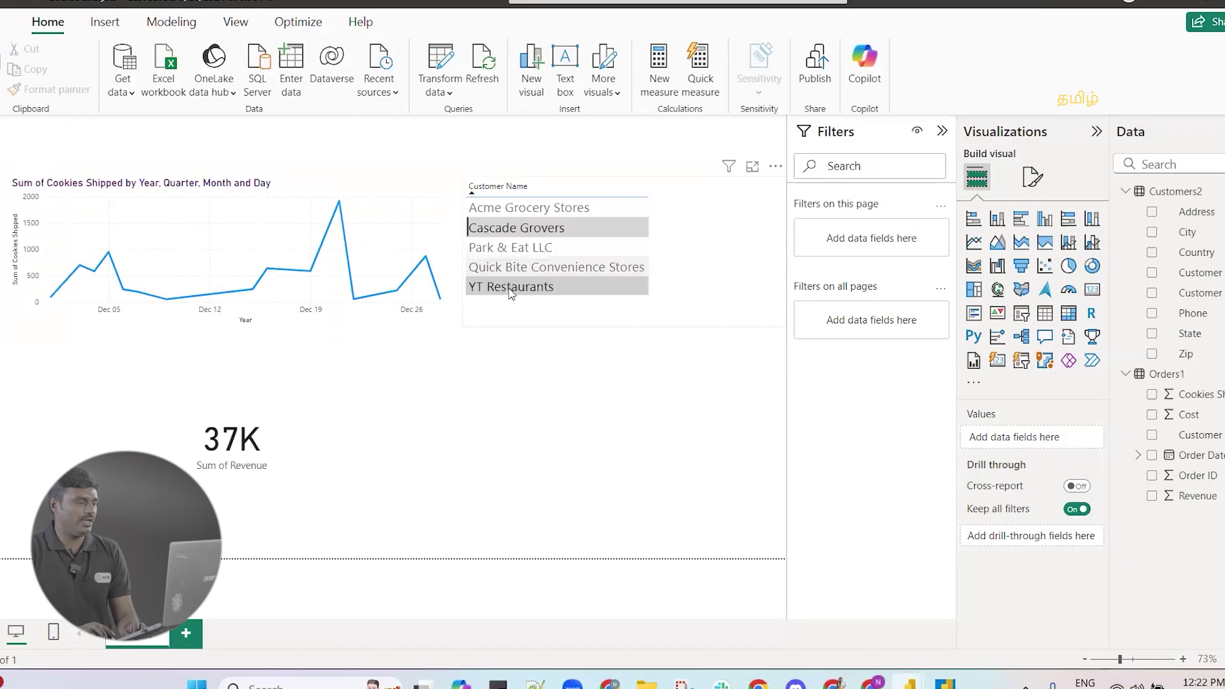
pyautogui.click(510, 291)
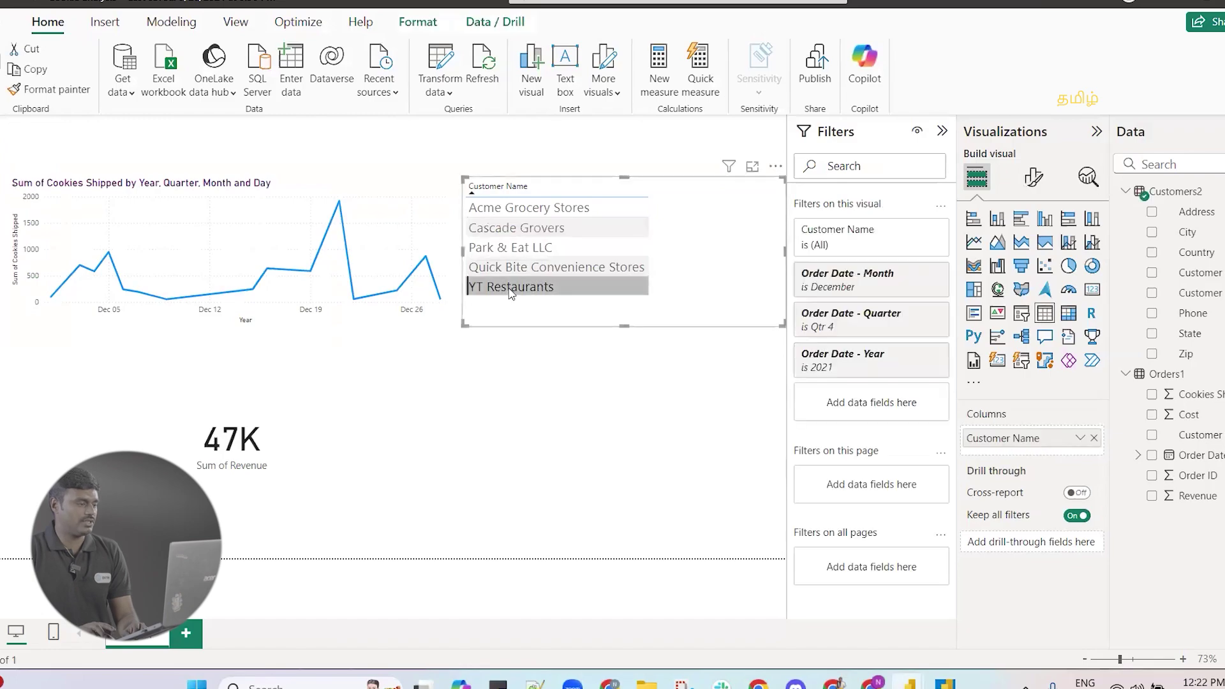
pyautogui.click(510, 229)
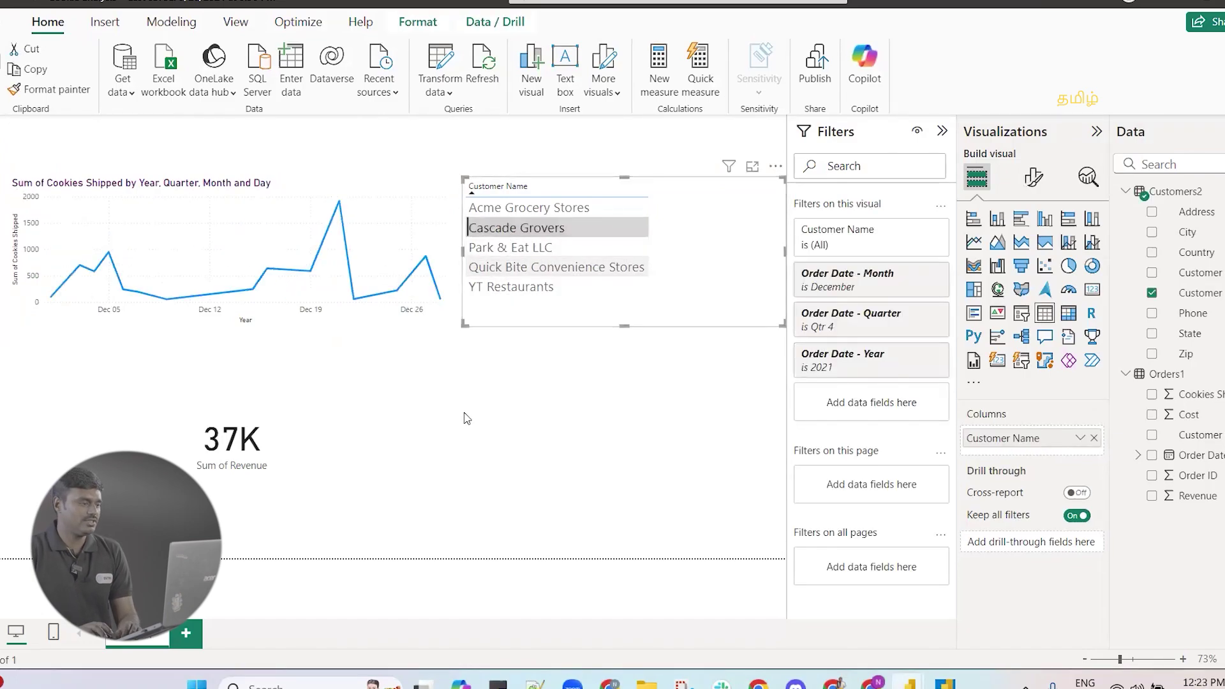